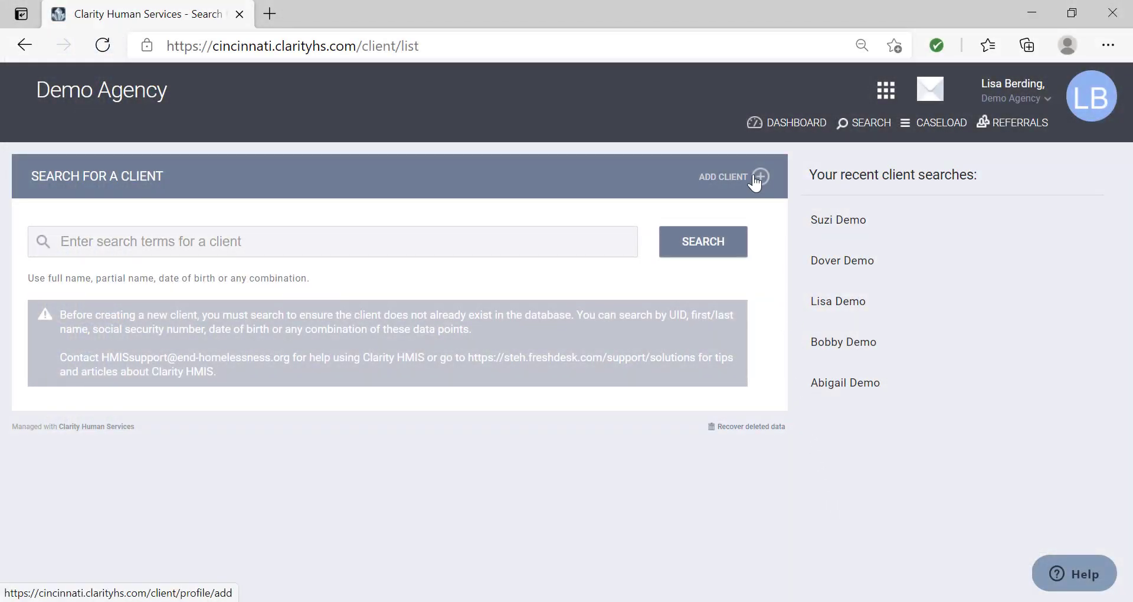
# Step: Start a new client record and enter the client's Social Security number
pyautogui.click(755, 178)
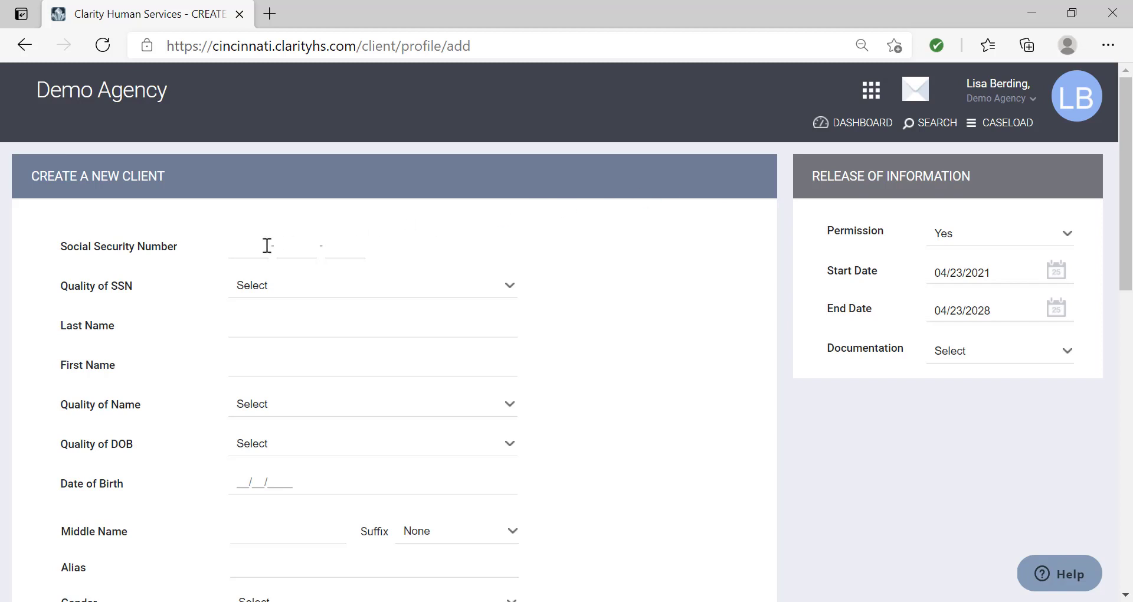
pyautogui.click(248, 249)
pyautogui.write('000 - 00 - ')
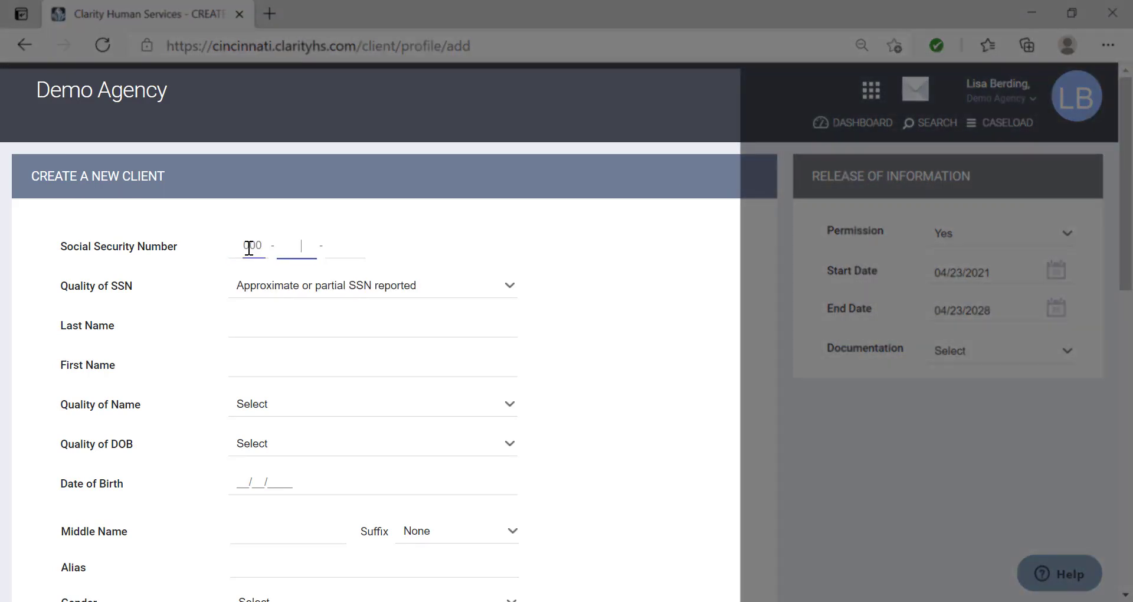
pyautogui.write('0000')
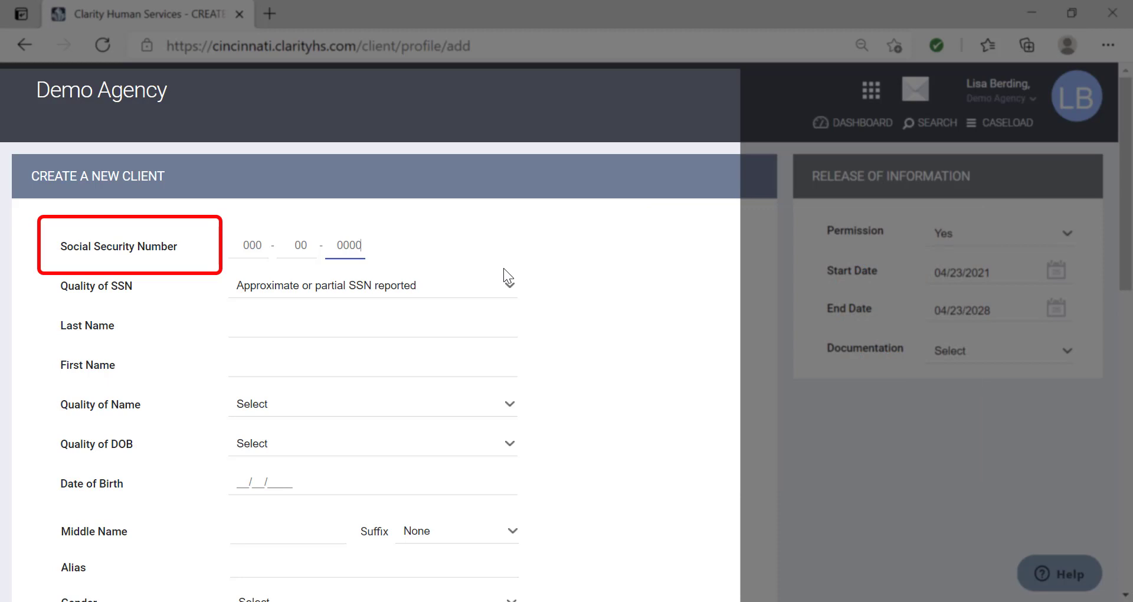
# Step: Set the Quality of SSN to Data not collected
pyautogui.click(509, 285)
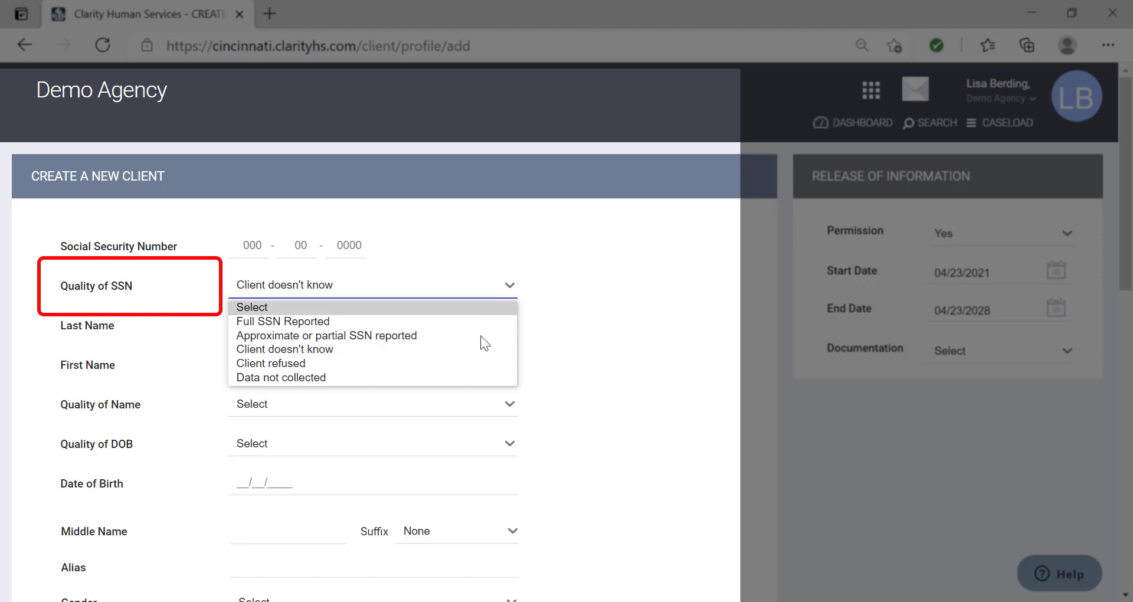
pyautogui.press('d')
pyautogui.click(528, 317)
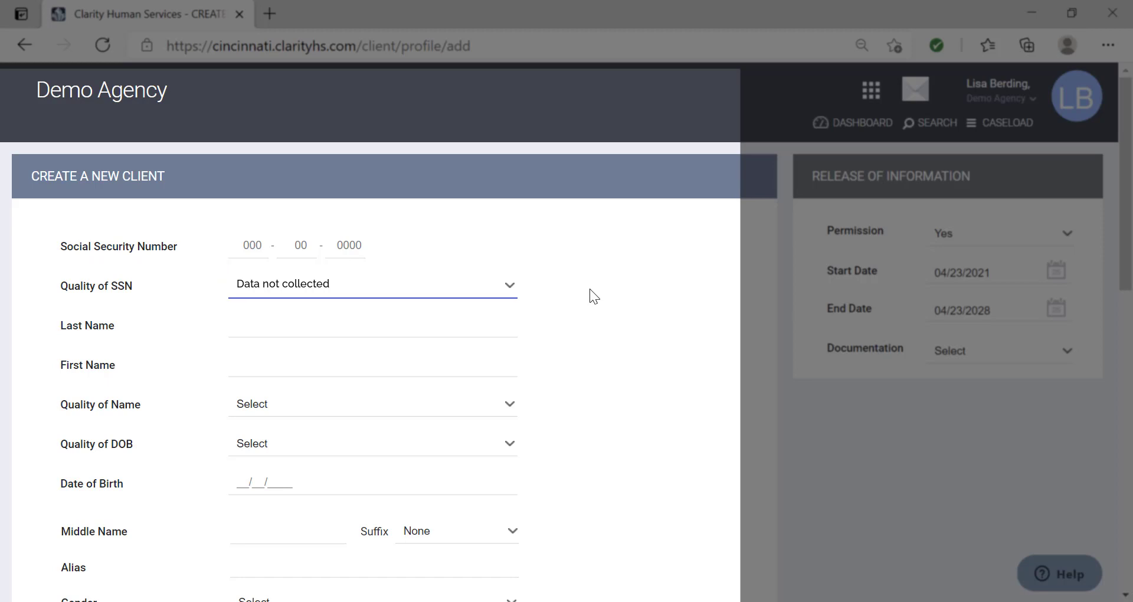
# Step: Enter the client's last and first name and set the Quality of Name to Full name reported
pyautogui.click(490, 325)
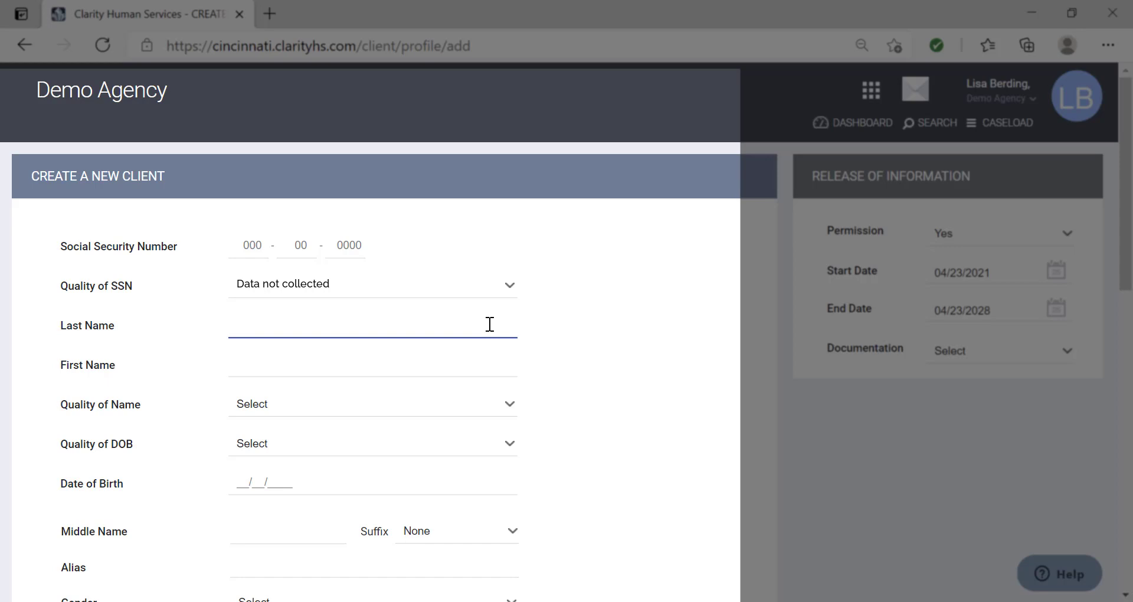
pyautogui.write('Demo')
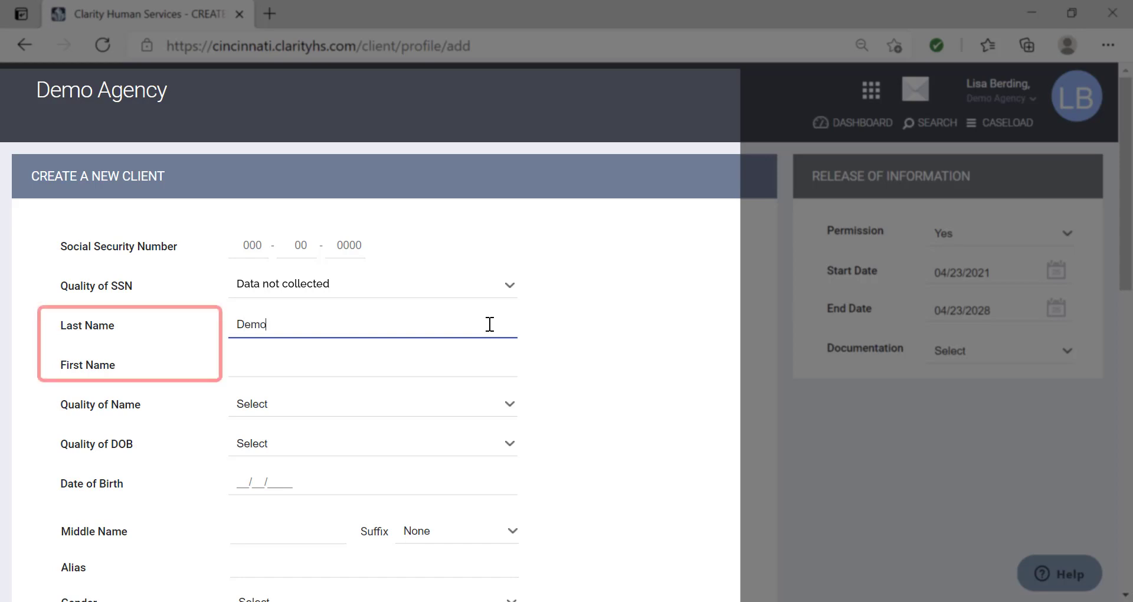
pyautogui.press('Tab')
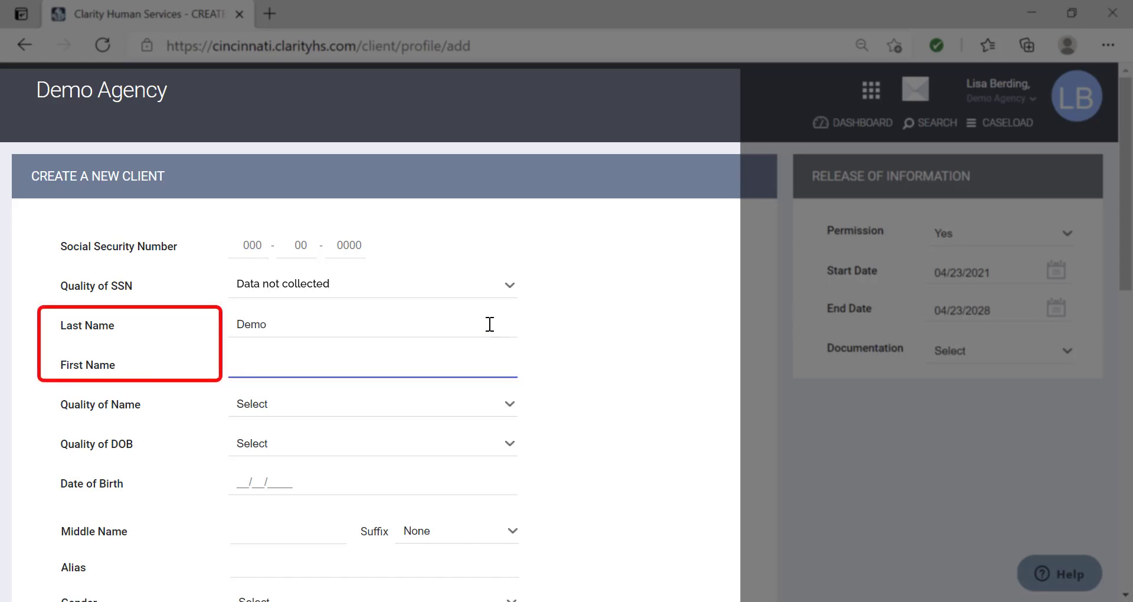
pyautogui.write('Dover')
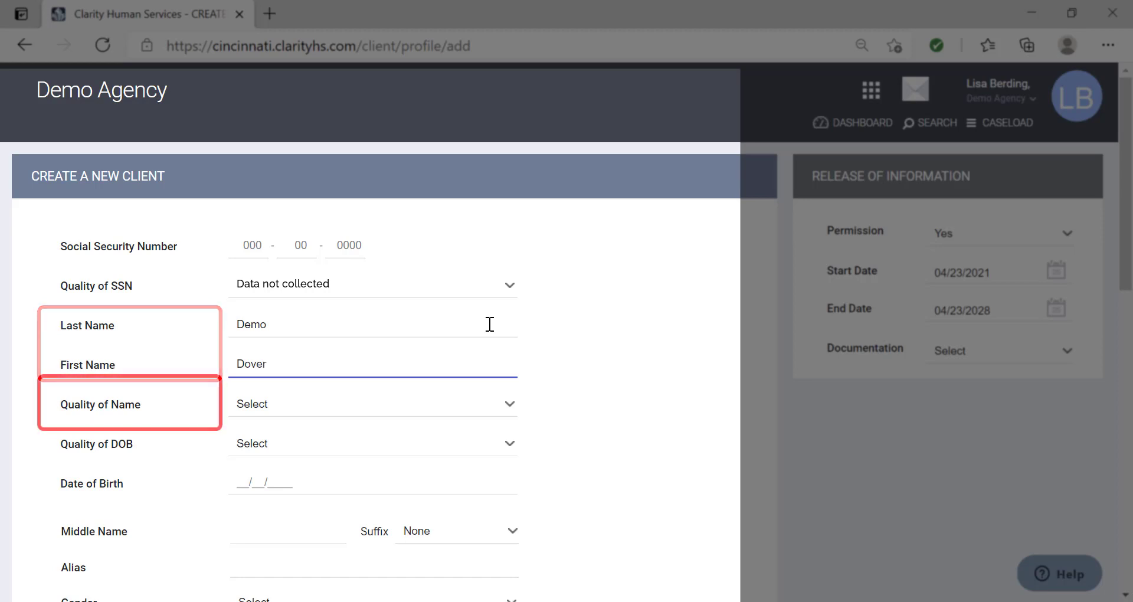
pyautogui.click(506, 395)
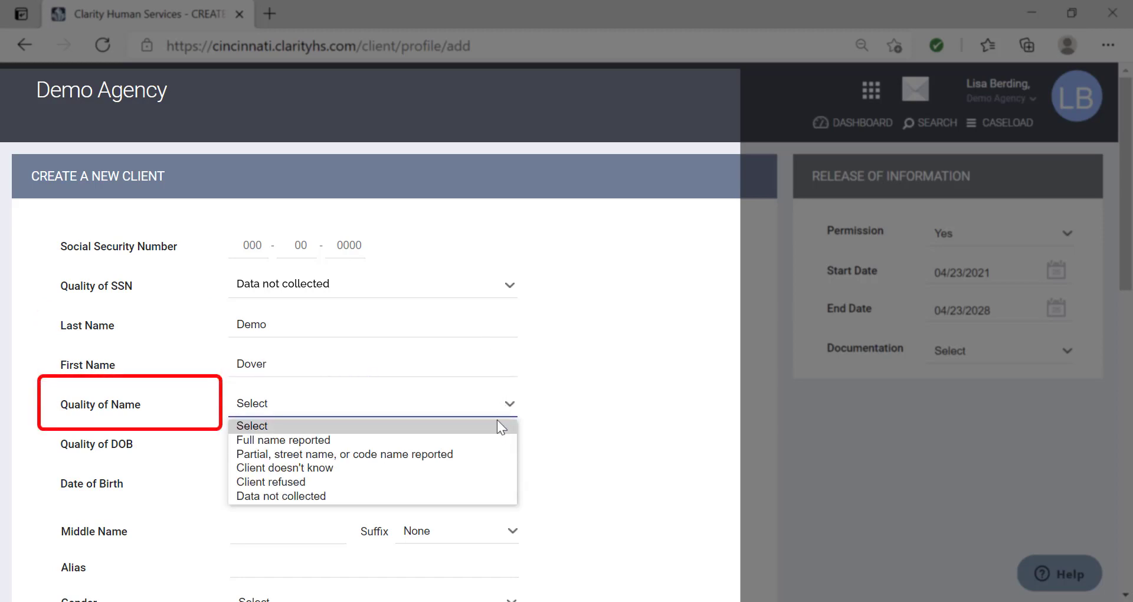
pyautogui.click(490, 440)
# Step: Set the Quality of DOB to Full DOB Reported and enter the client's date of birth
pyautogui.click(436, 445)
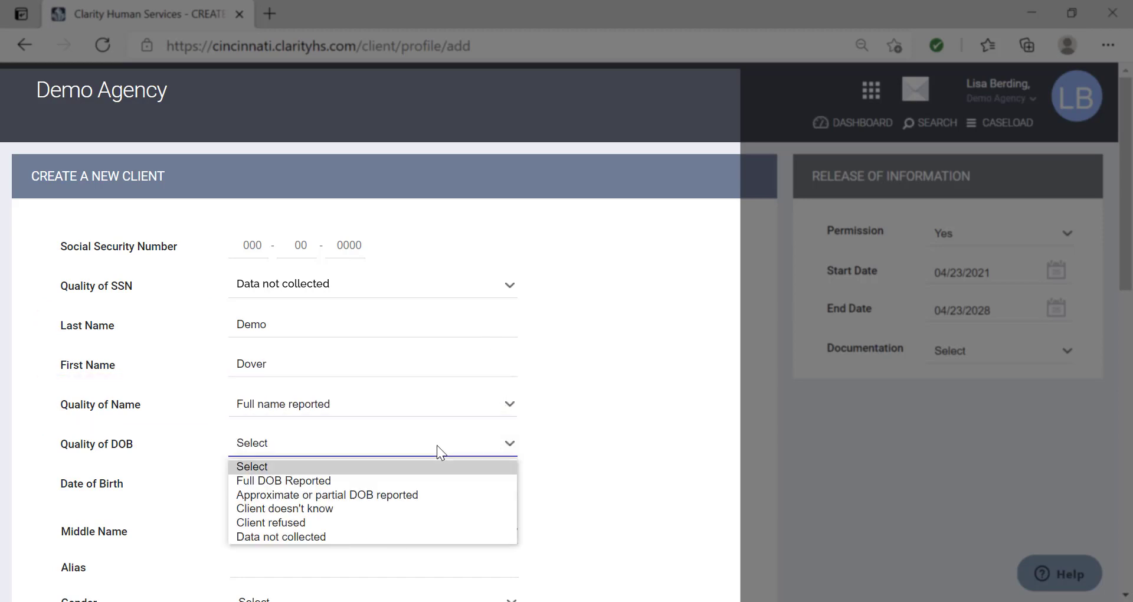
pyautogui.click(419, 481)
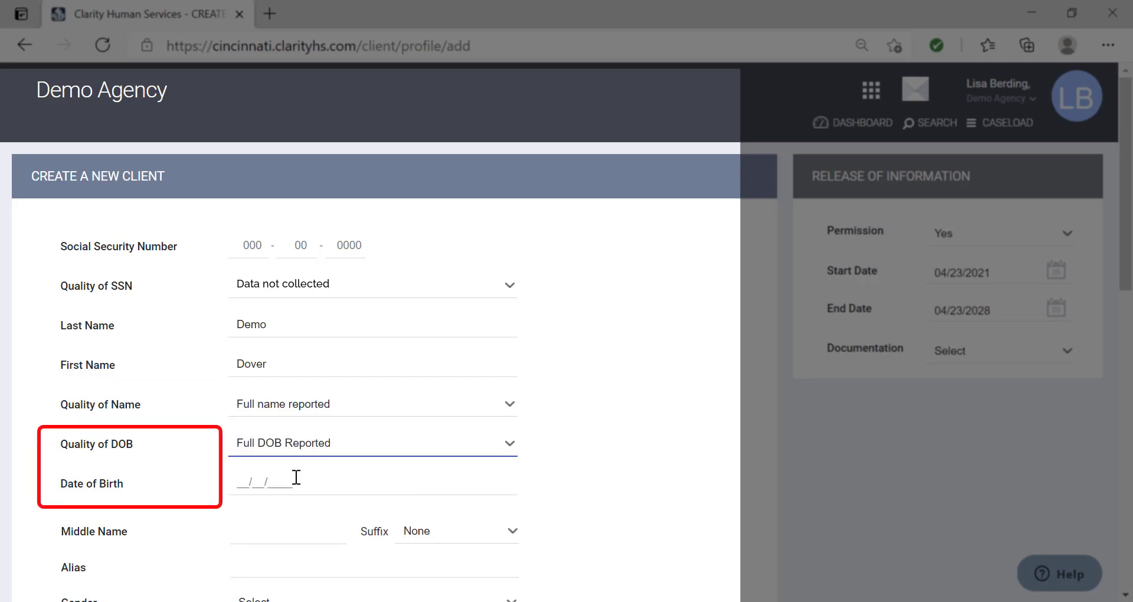
pyautogui.click(260, 475)
pyautogui.write('06/1')
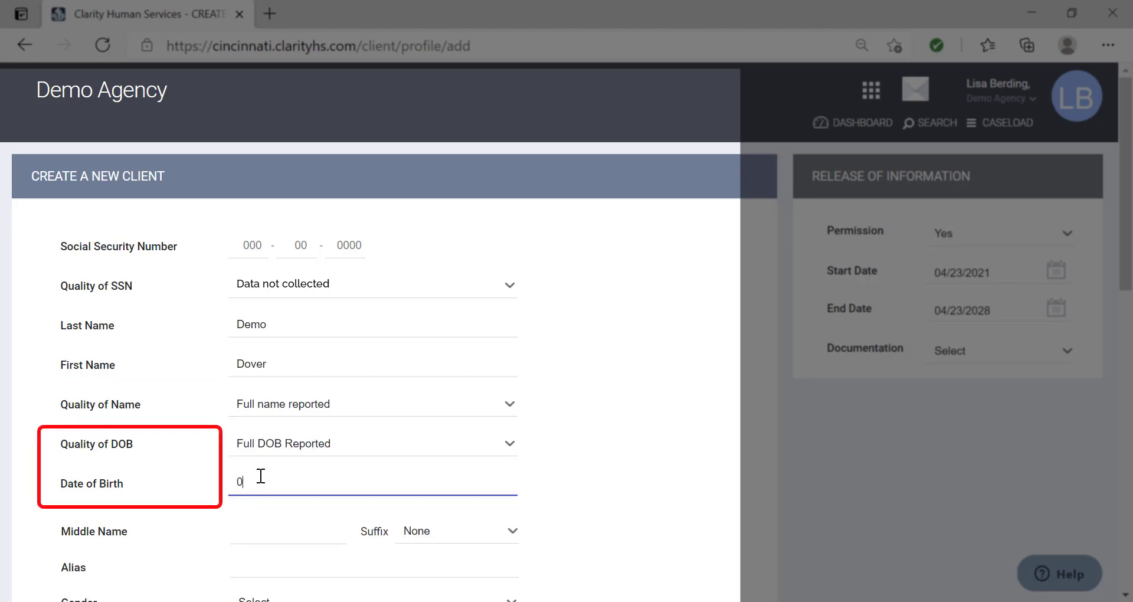
pyautogui.write('6/1982')
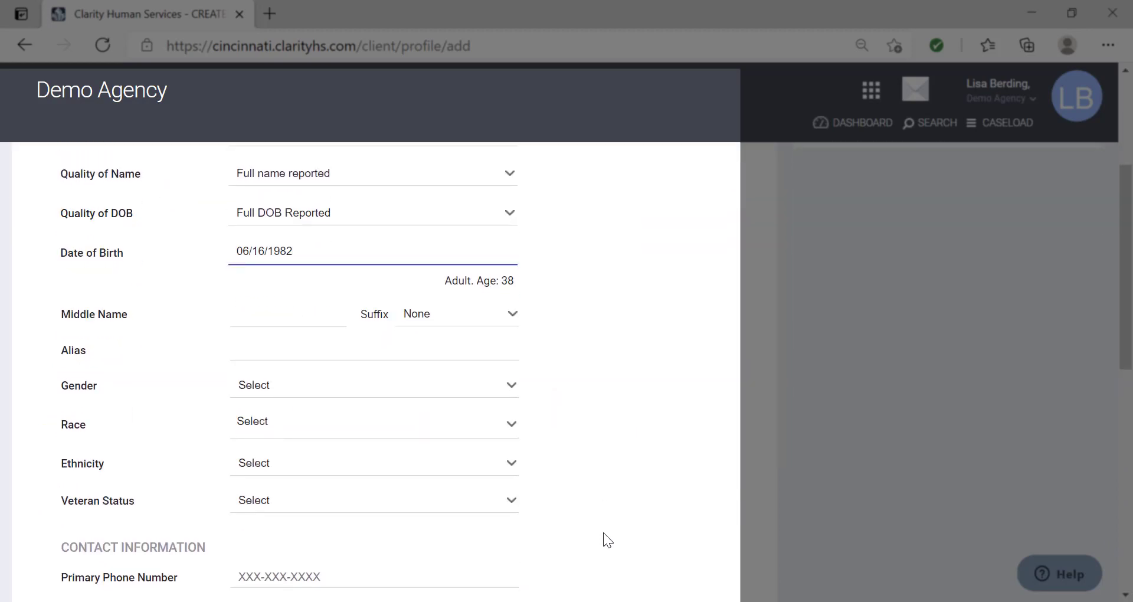
# Step: Check the suffix choices, leaving None selected, and set the client's gender to Male
pyautogui.scroll(-2, 603, 532)
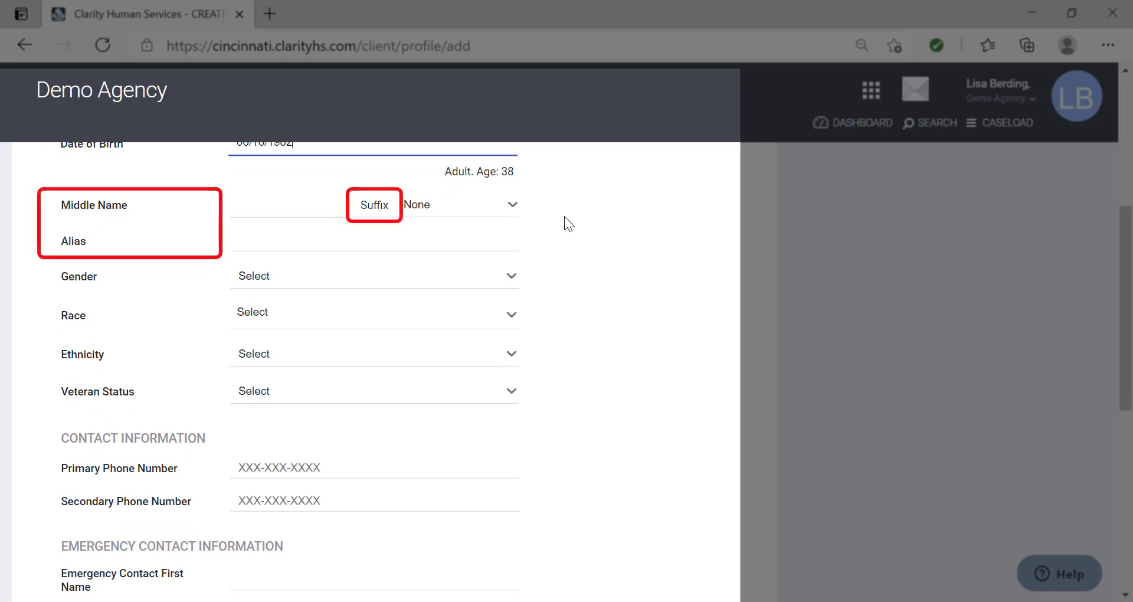
pyautogui.click(510, 207)
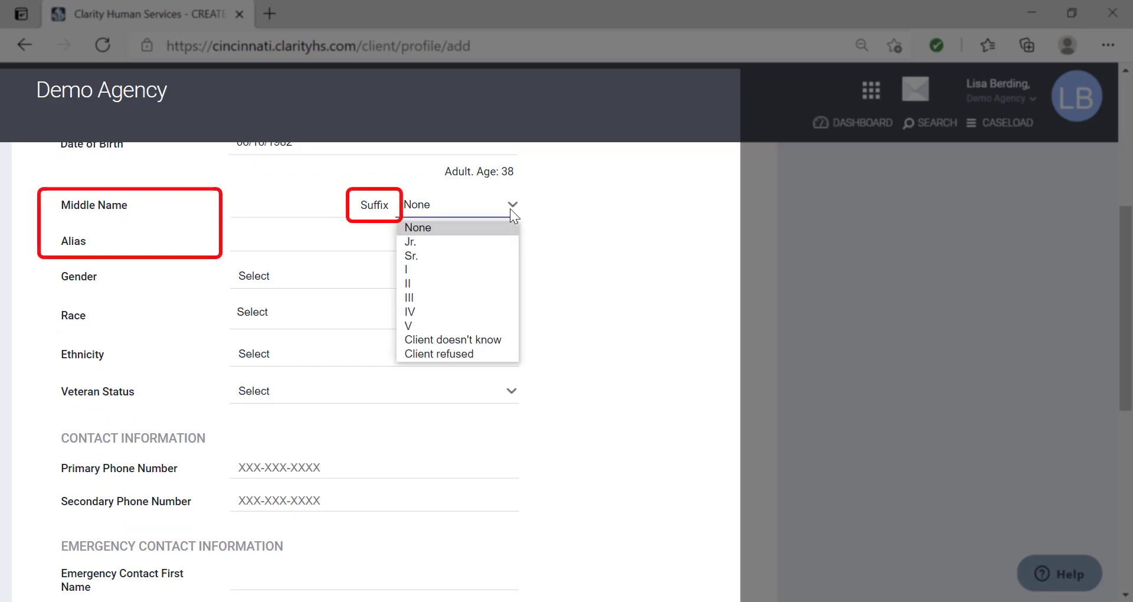
pyautogui.click(548, 211)
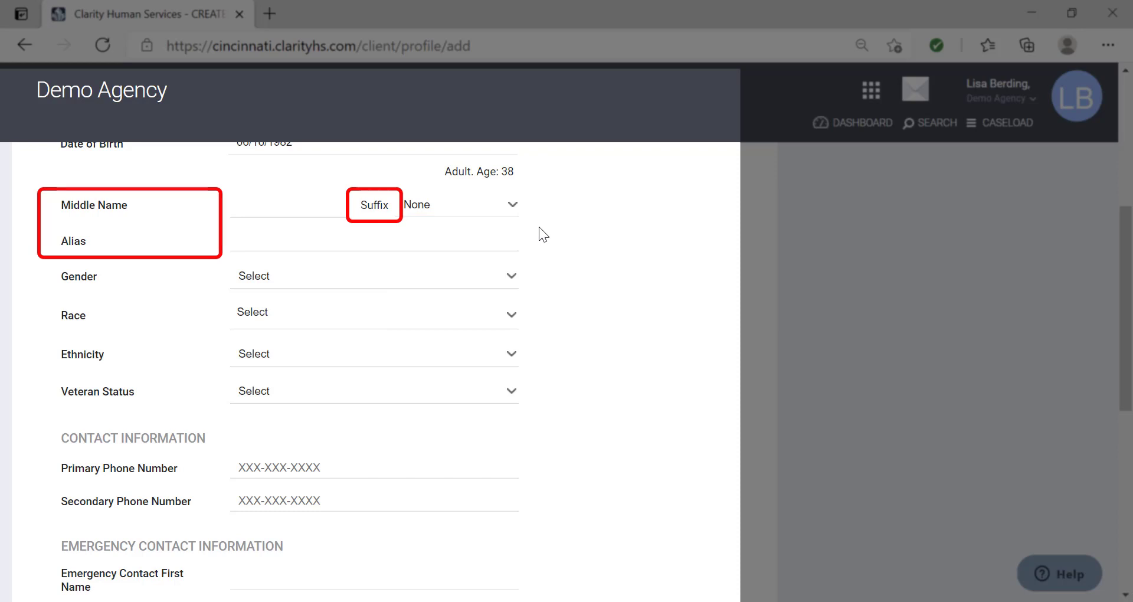
pyautogui.click(513, 276)
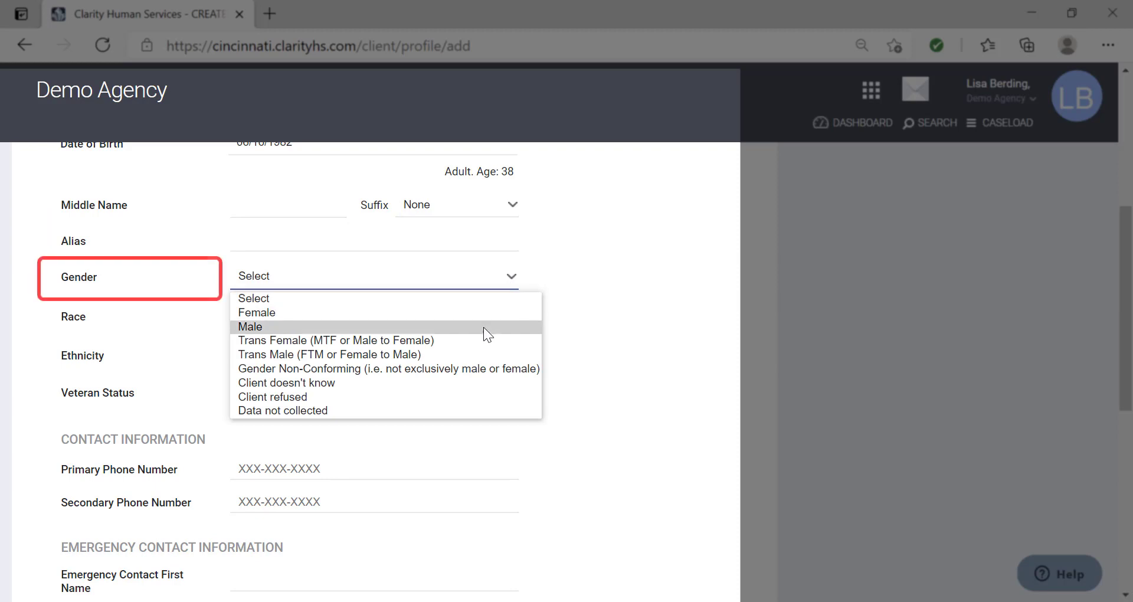
pyautogui.click(483, 326)
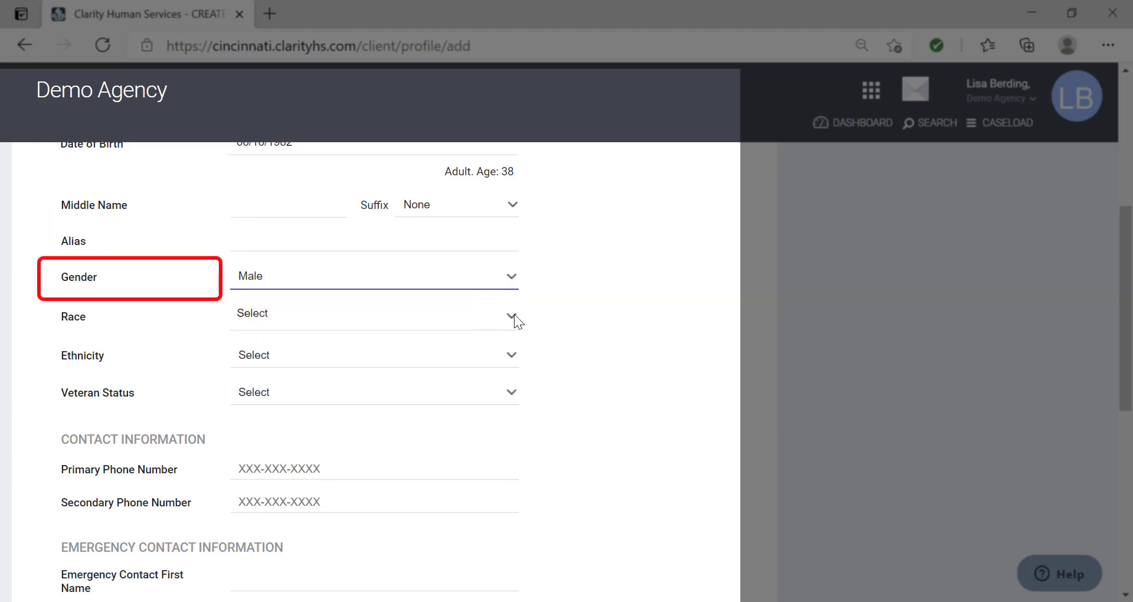
# Step: Select Asian and Black or African American as the client's race and set the ethnicity to Non-Hispanic/Non-Latino
pyautogui.click(514, 317)
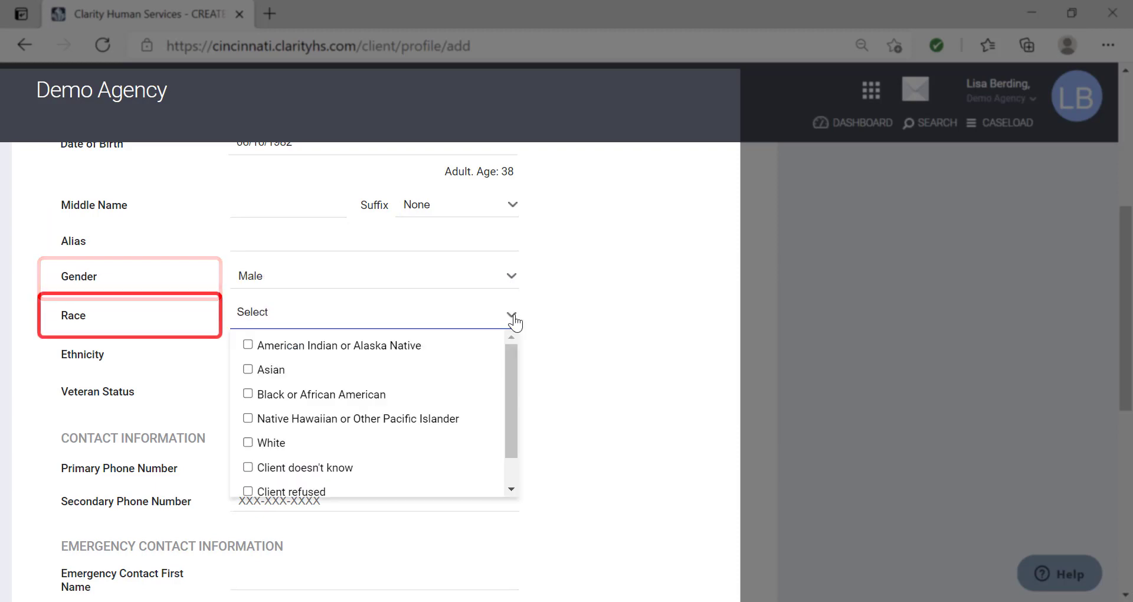
pyautogui.click(248, 393)
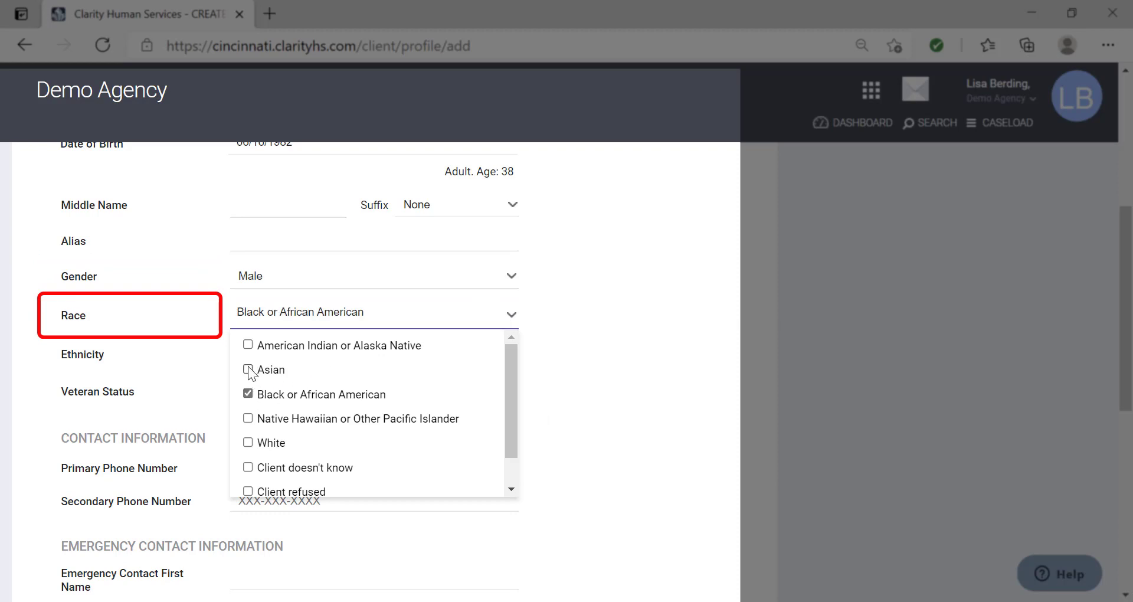
pyautogui.click(248, 370)
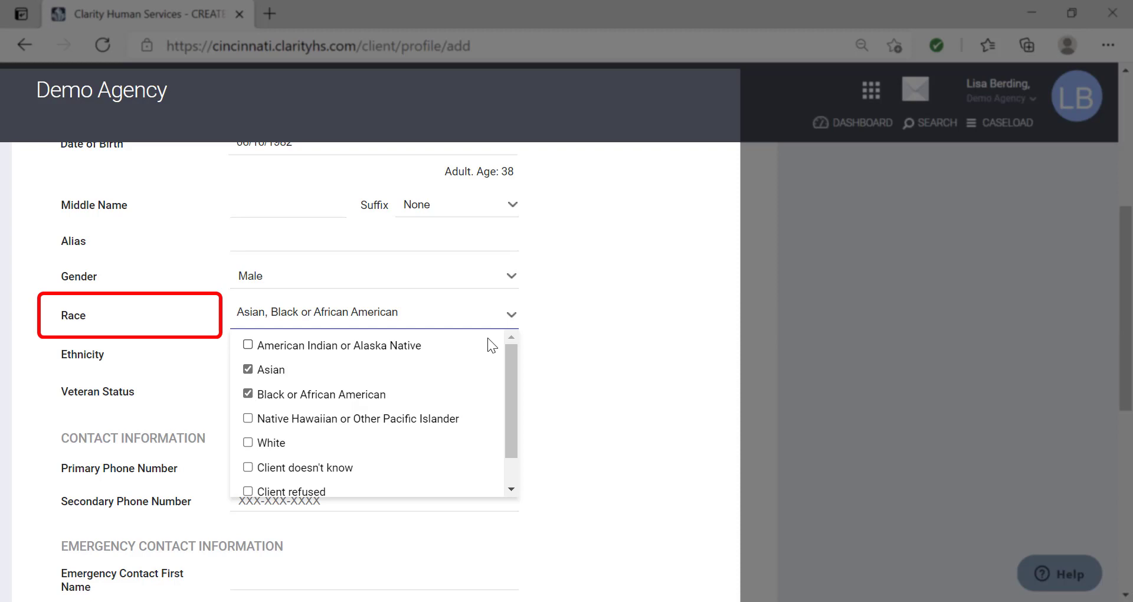
pyautogui.click(595, 354)
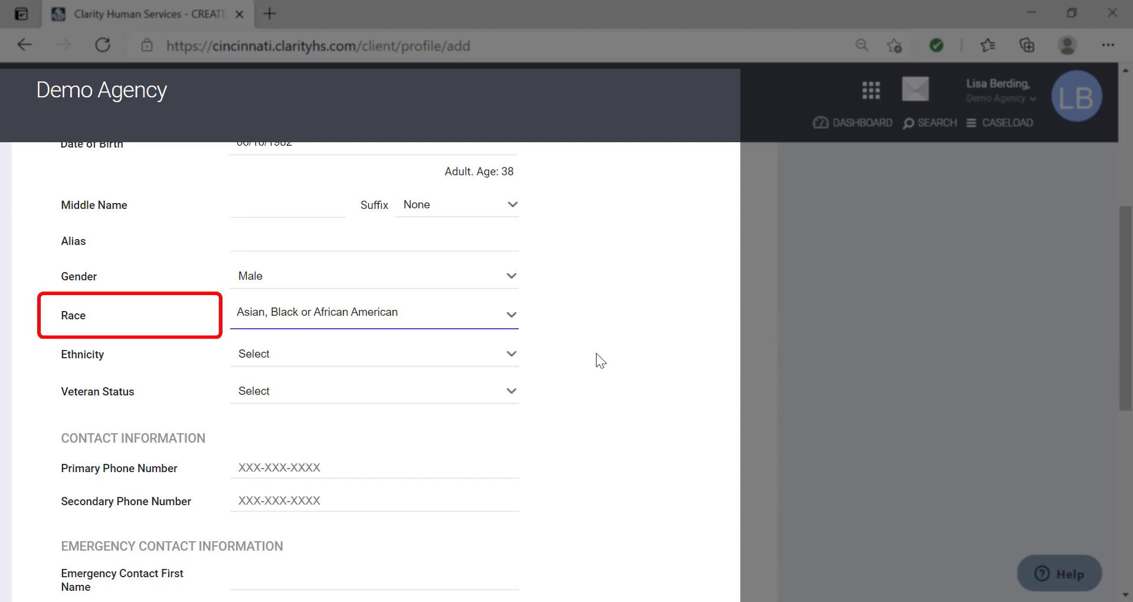
pyautogui.click(510, 353)
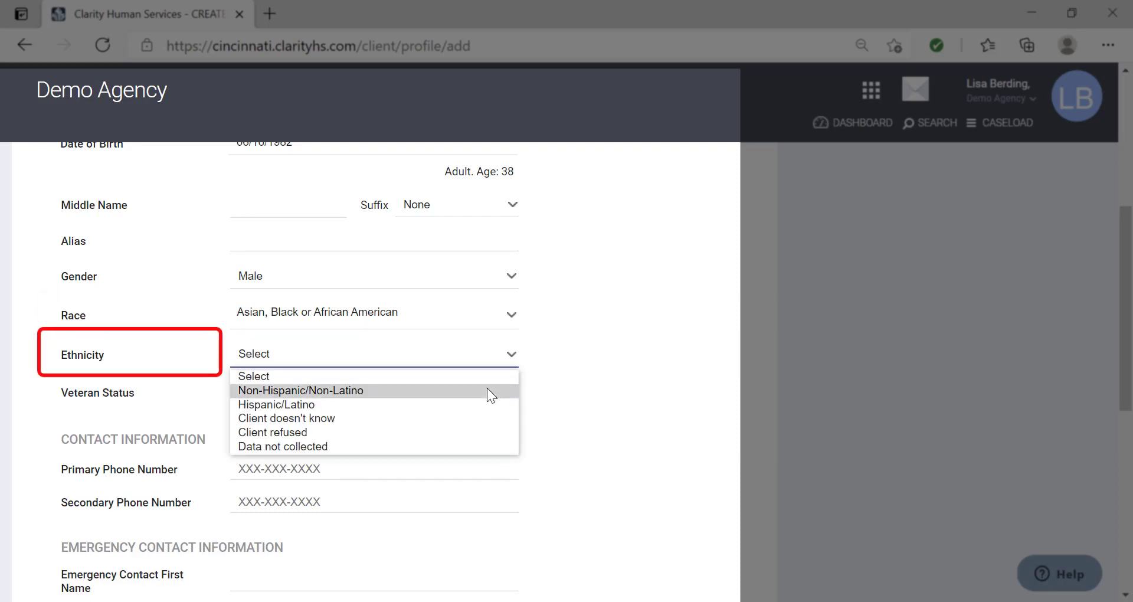
pyautogui.click(486, 391)
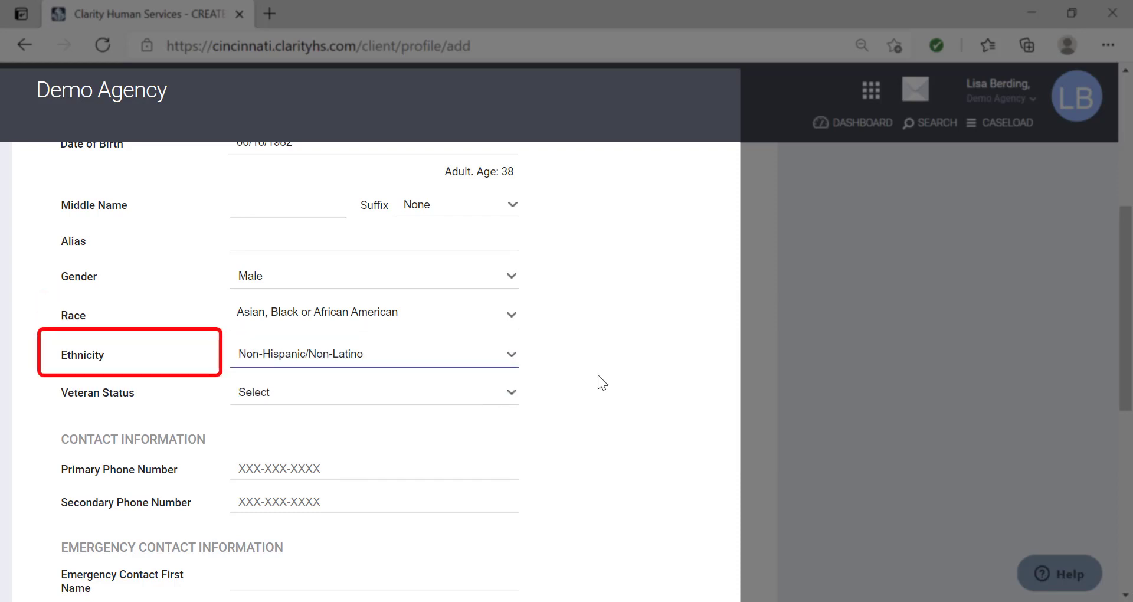
# Step: Set the client's veteran status to Yes and look over the veteran information fields
pyautogui.click(510, 392)
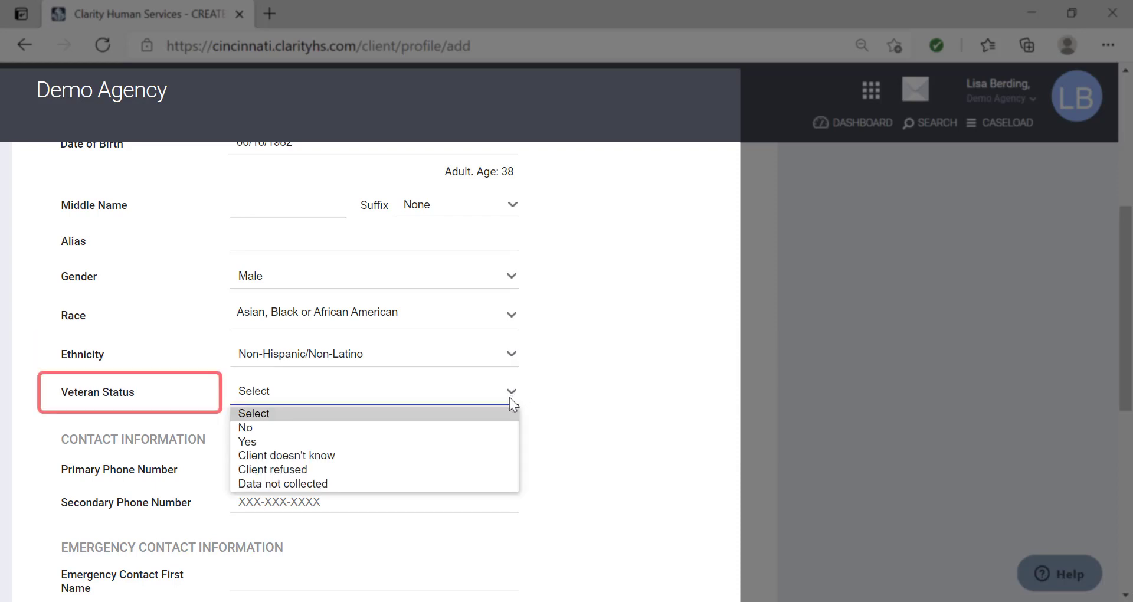
pyautogui.click(486, 442)
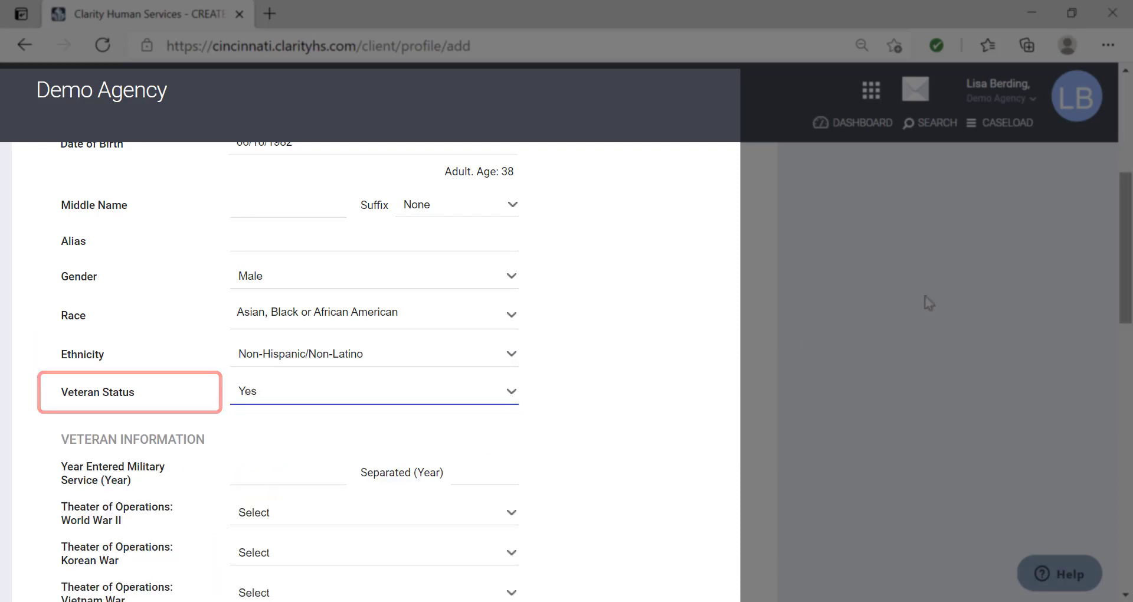
pyautogui.moveTo(1115, 235); pyautogui.dragTo(1116, 280)
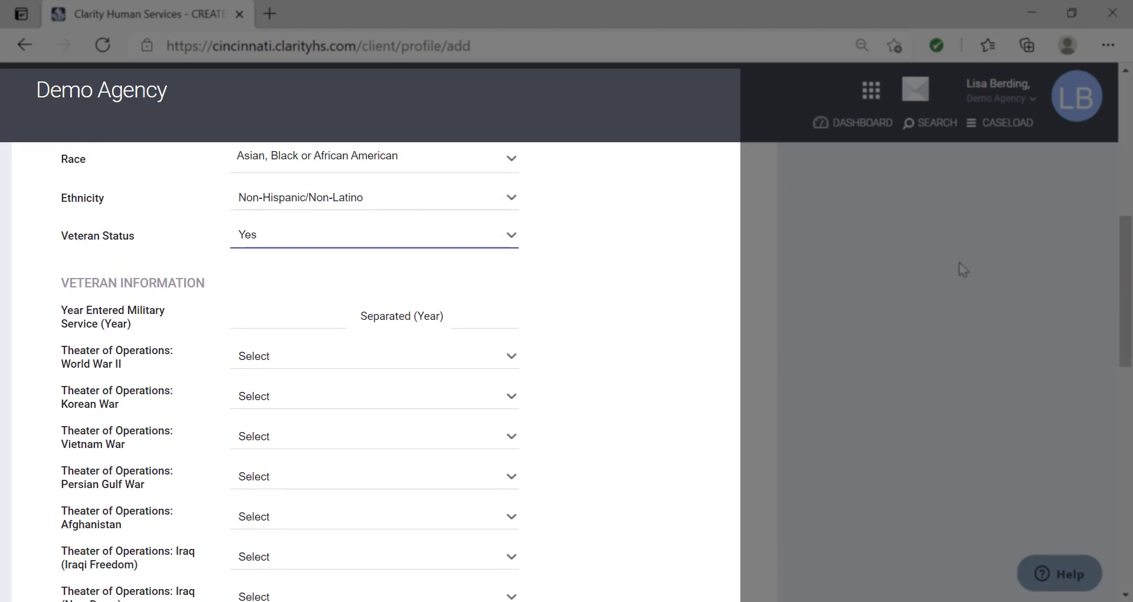
# Step: Change the client's veteran status to No
pyautogui.click(509, 235)
pyautogui.click(499, 267)
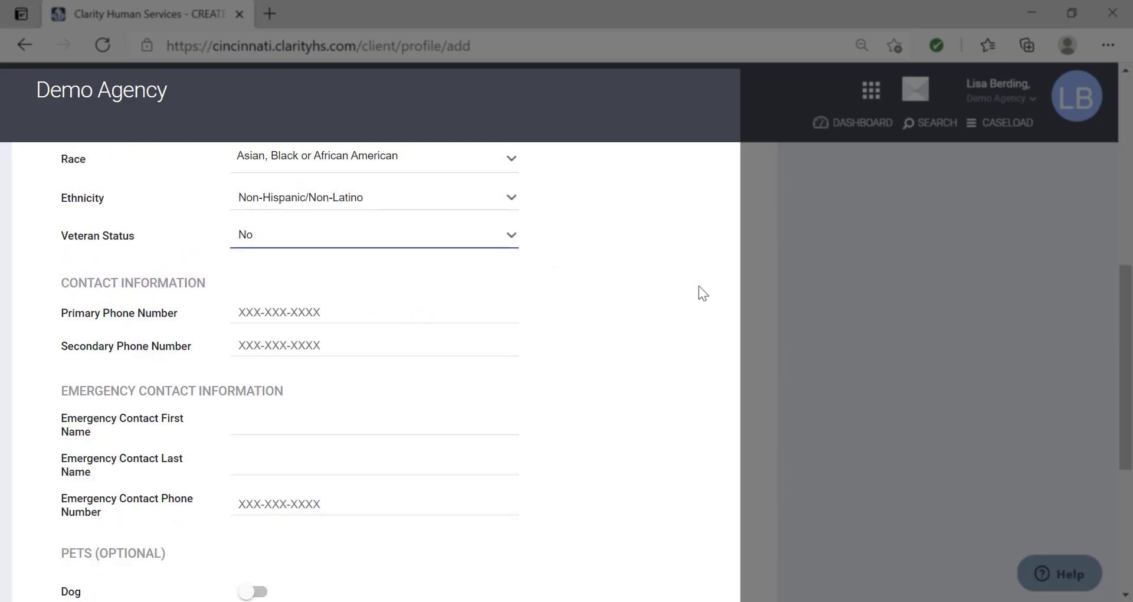
# Step: Look over the remaining contact and pet fields and check the Release of Information permission choices, leaving Yes selected
pyautogui.moveTo(1124, 349); pyautogui.dragTo(1119, 436)
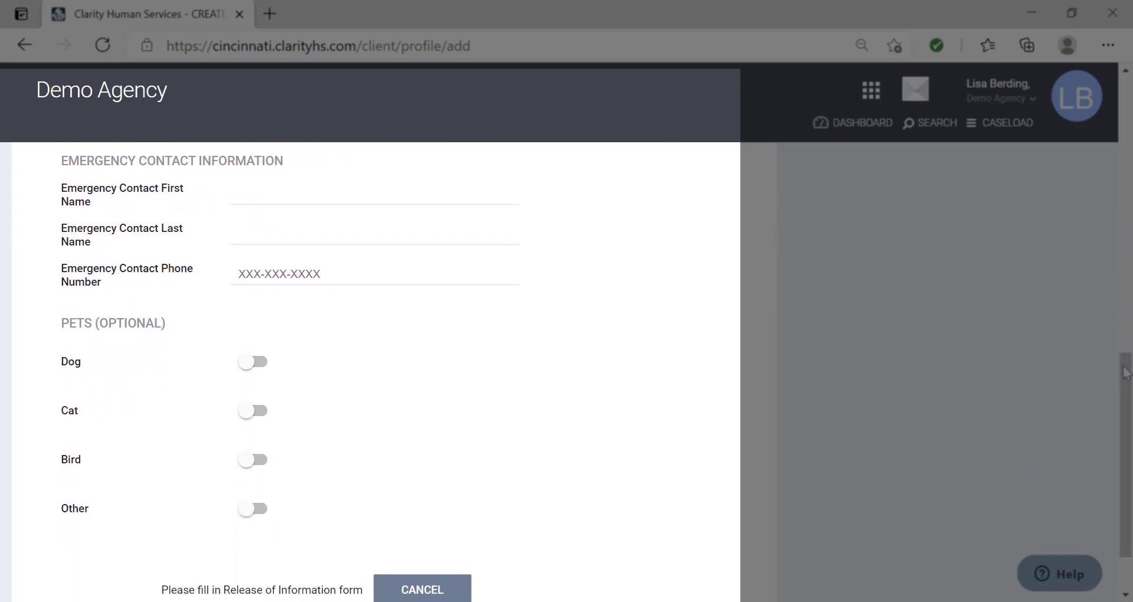
pyautogui.moveTo(1126, 372); pyautogui.dragTo(1122, 459)
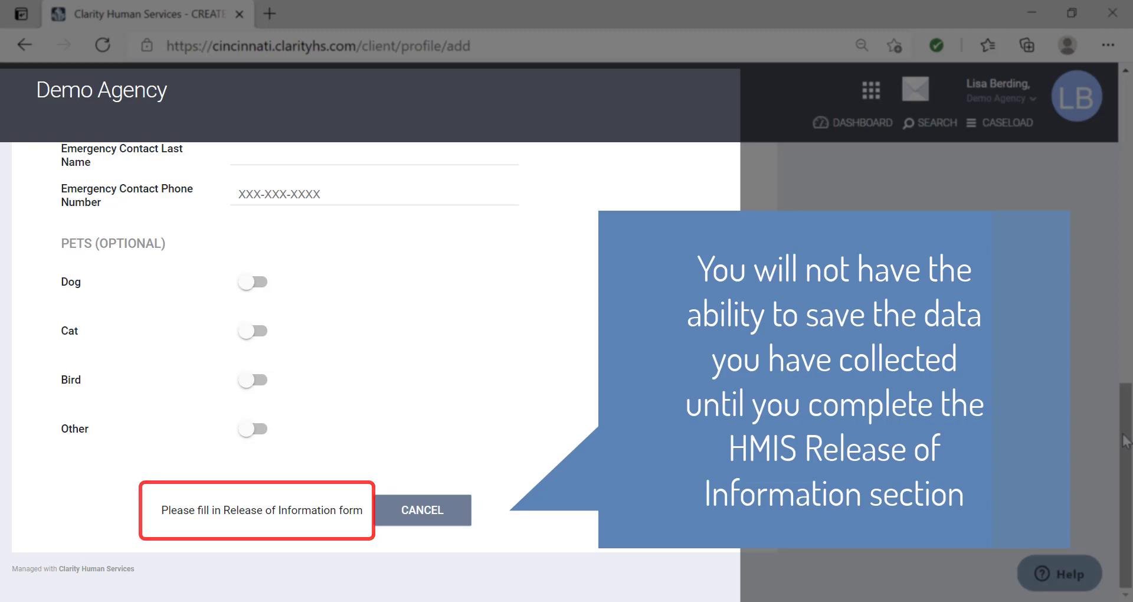
pyautogui.moveTo(1126, 440); pyautogui.dragTo(1130, 117)
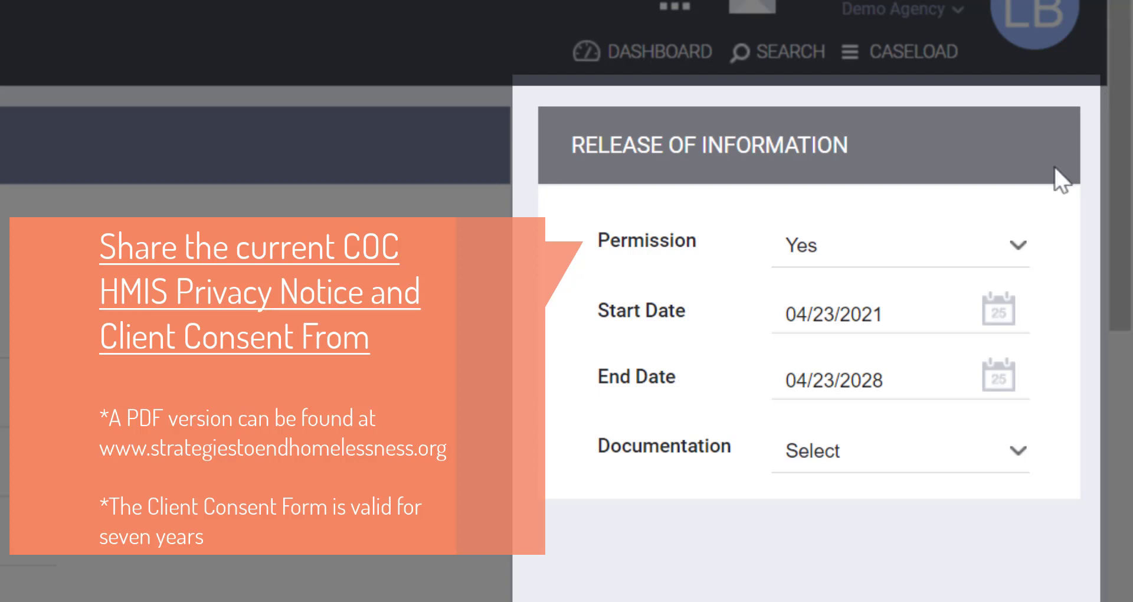
pyautogui.click(1009, 251)
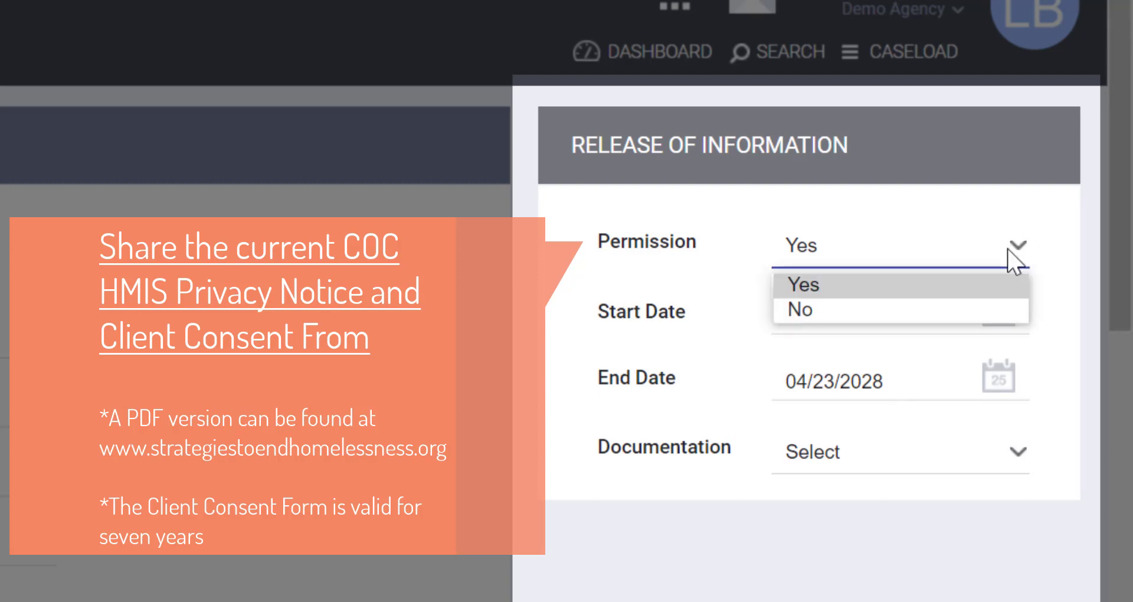
pyautogui.click(1010, 259)
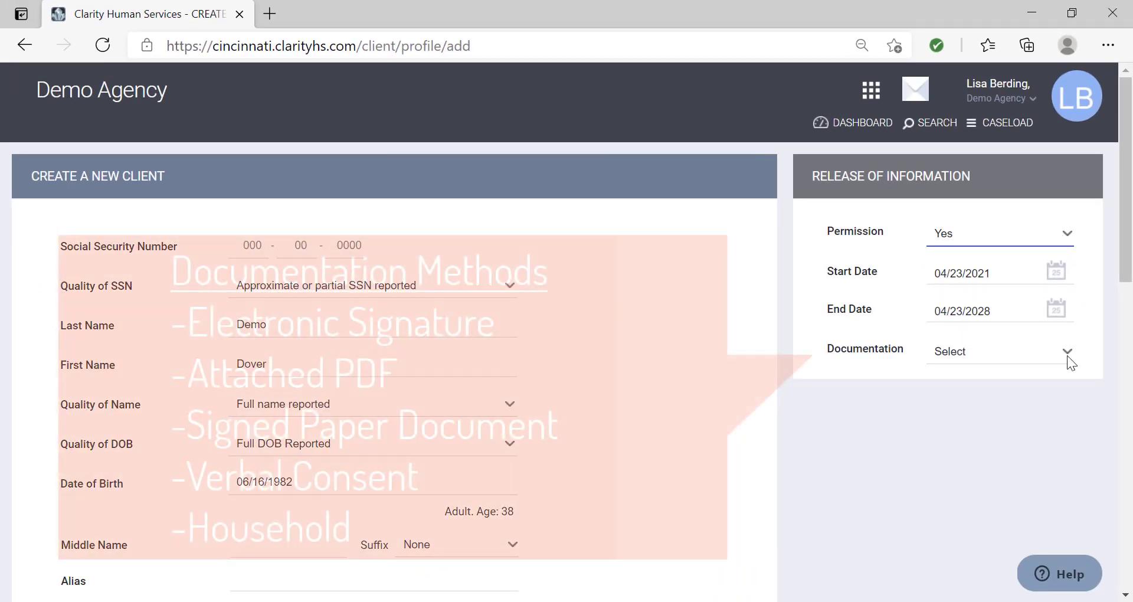
# Step: Set the Release of Information documentation to Electronic Signature and open the consent form for e-signing
pyautogui.click(1067, 354)
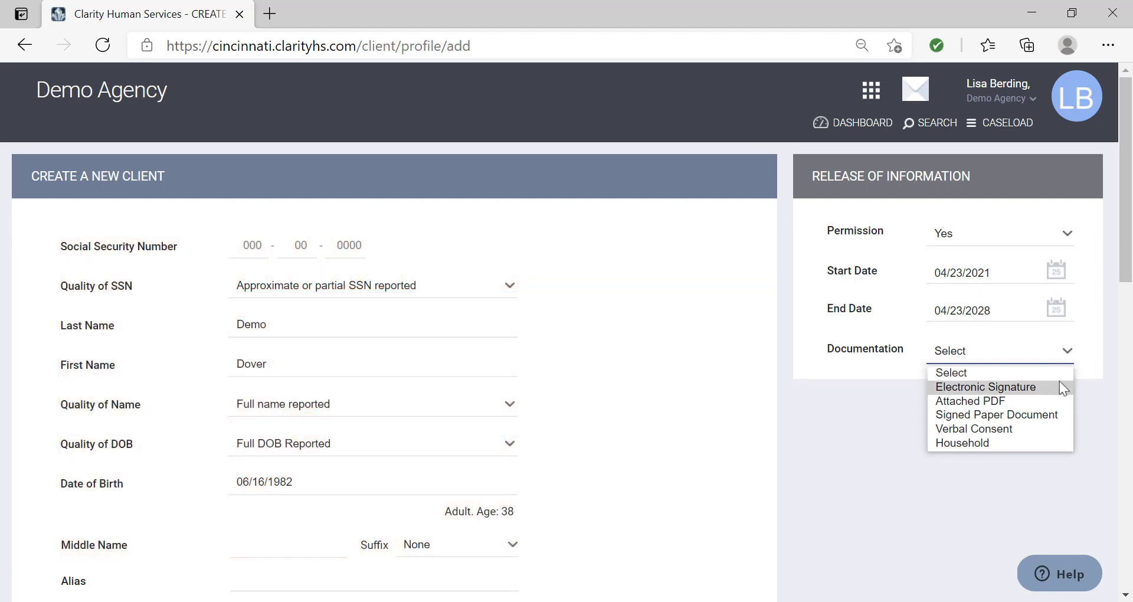
pyautogui.click(1056, 387)
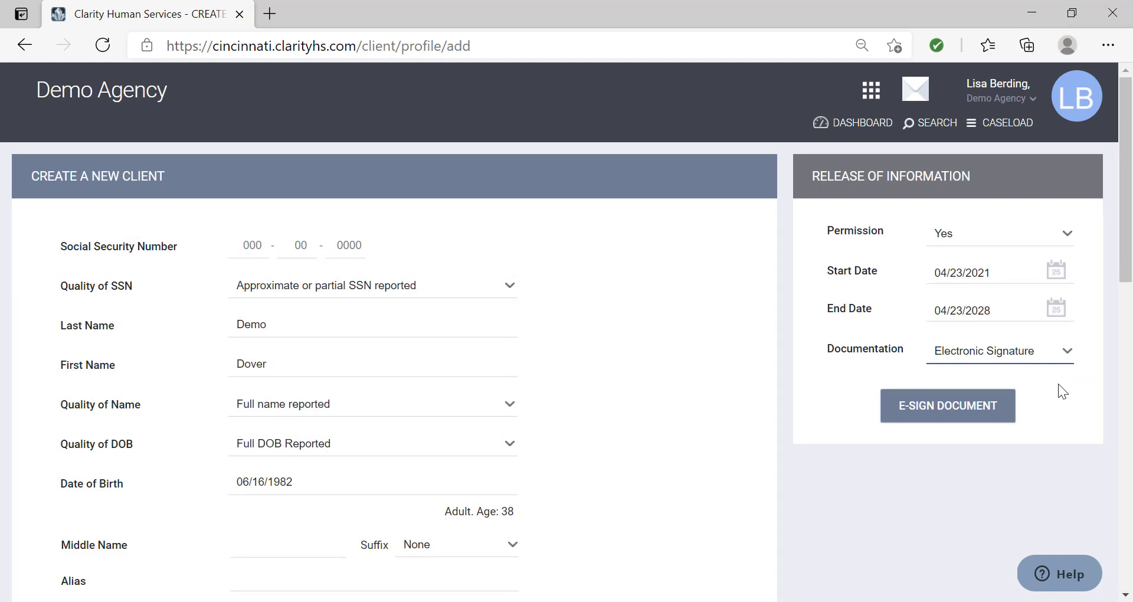
pyautogui.click(1009, 410)
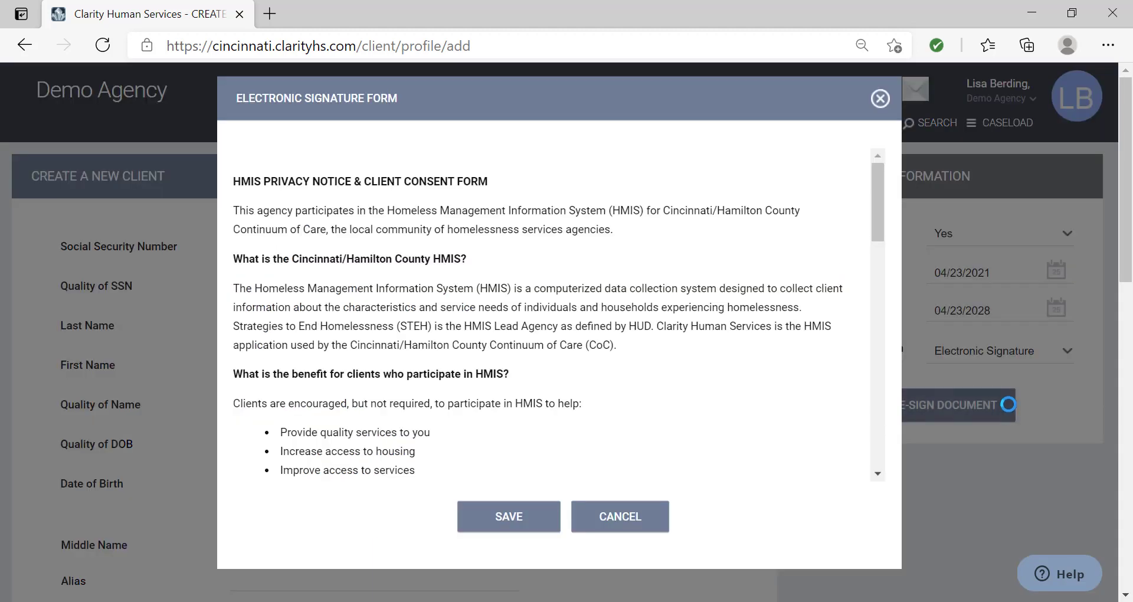
# Step: Draw a signature at the end of the client consent form, apply it and save the form
pyautogui.scroll(-1, 876, 223)
pyautogui.moveTo(873, 246)
pyautogui.mouseDown()
pyautogui.moveTo(860, 447)
pyautogui.moveTo(786, 444)
pyautogui.mouseUp()
pyautogui.moveTo(453, 399)
pyautogui.mouseDown()
pyautogui.moveTo(567, 386)
pyautogui.moveTo(659, 398)
pyautogui.mouseUp()
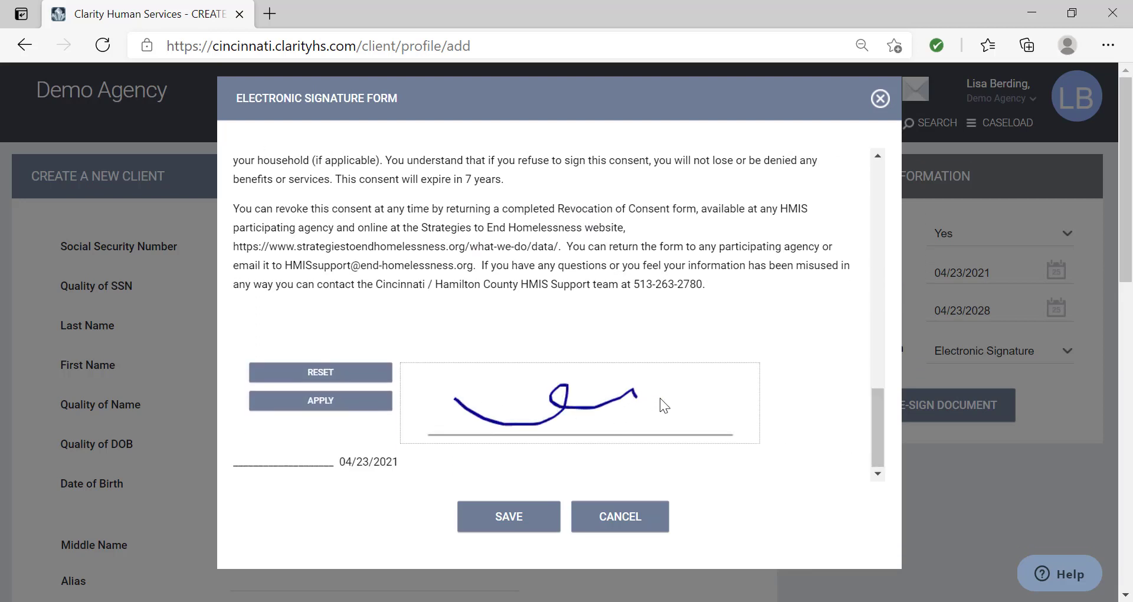
pyautogui.click(360, 403)
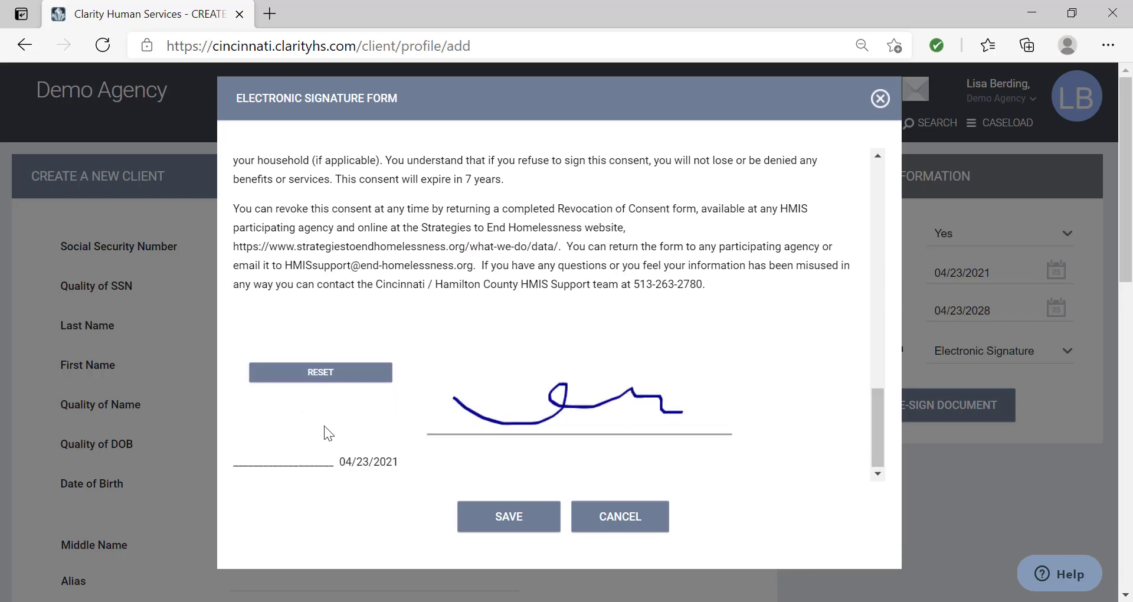
pyautogui.click(473, 516)
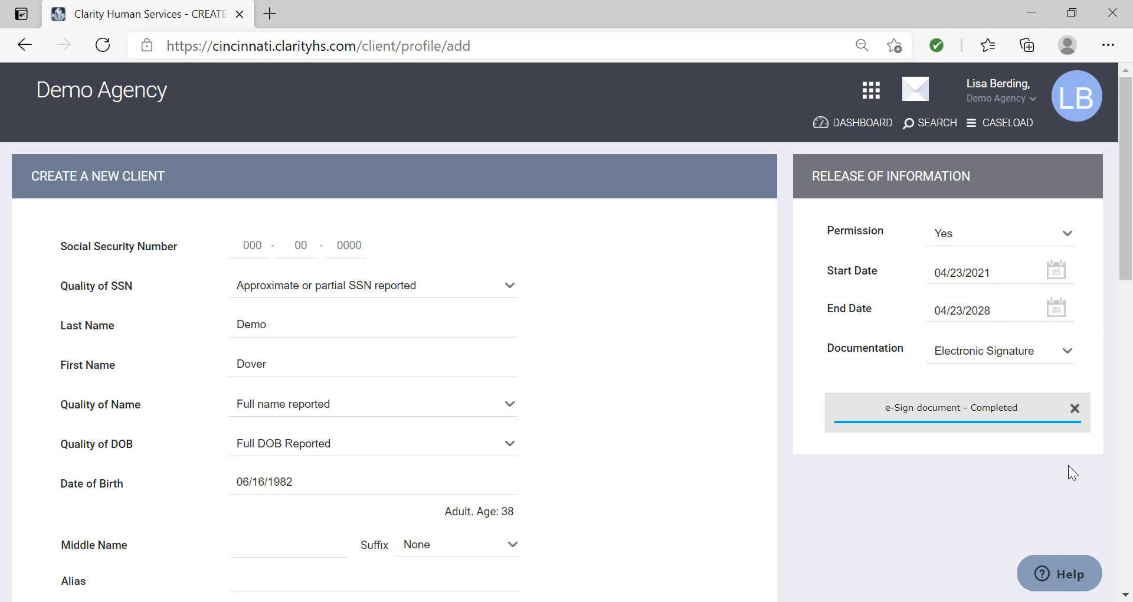
# Step: Remove the e-signed document and change the documentation to Attached PDF, choosing the client's ROI file from the 01 Sample ROI Forms folder
pyautogui.click(1075, 408)
pyautogui.click(1066, 353)
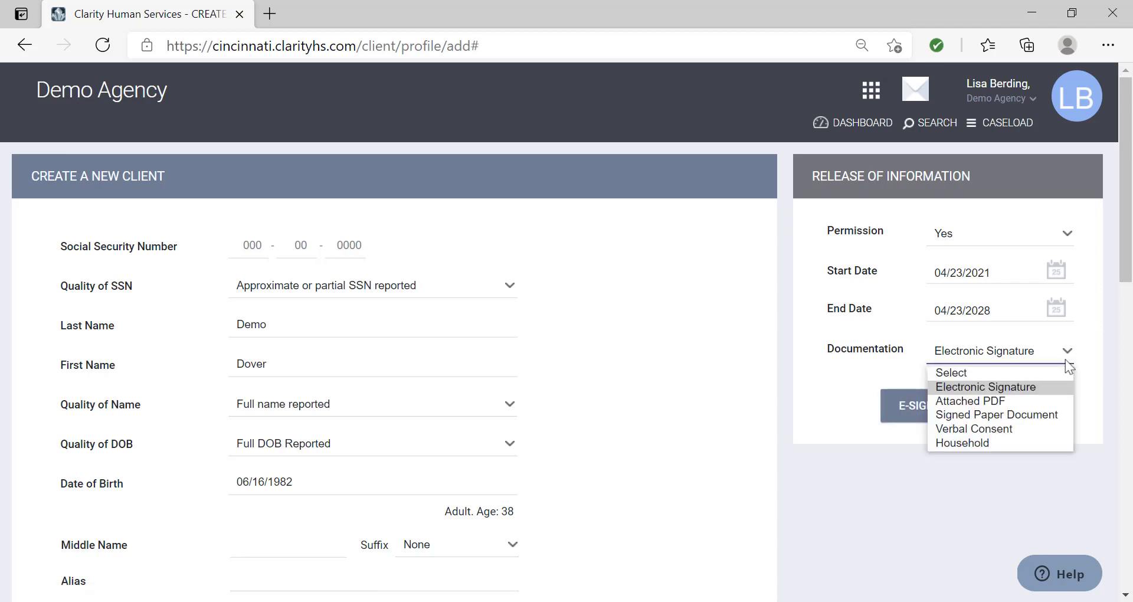
pyautogui.click(1049, 404)
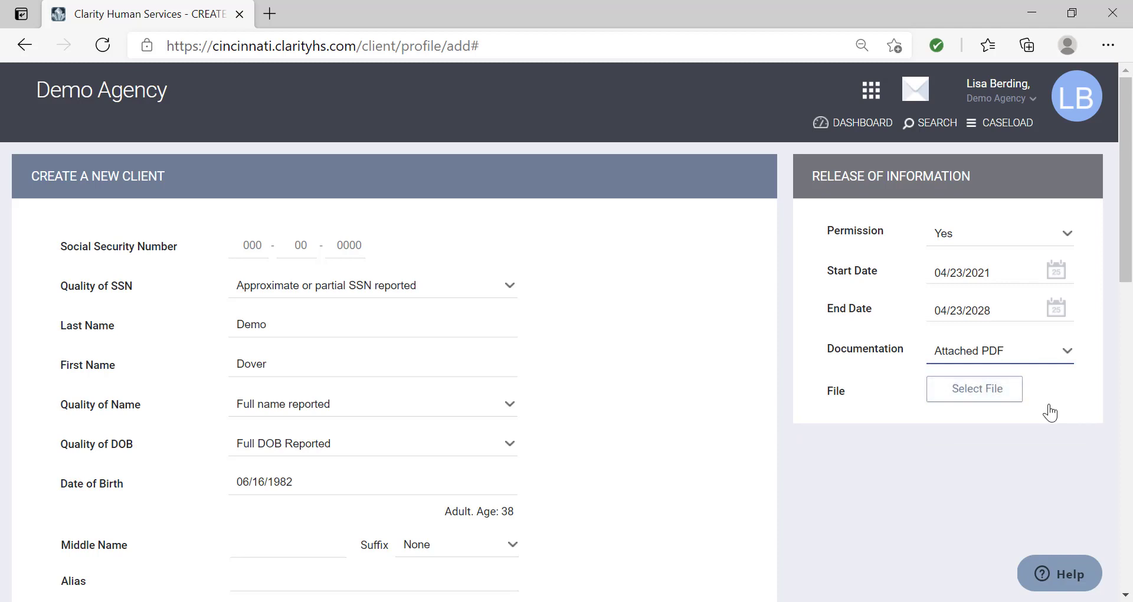
pyautogui.click(1049, 407)
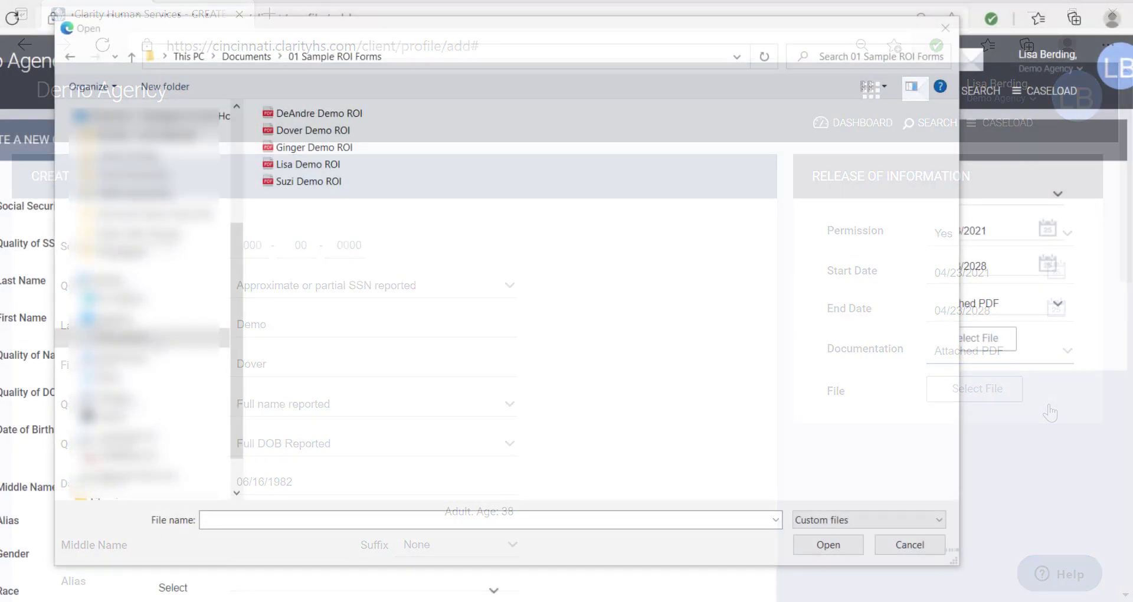
pyautogui.click(345, 135)
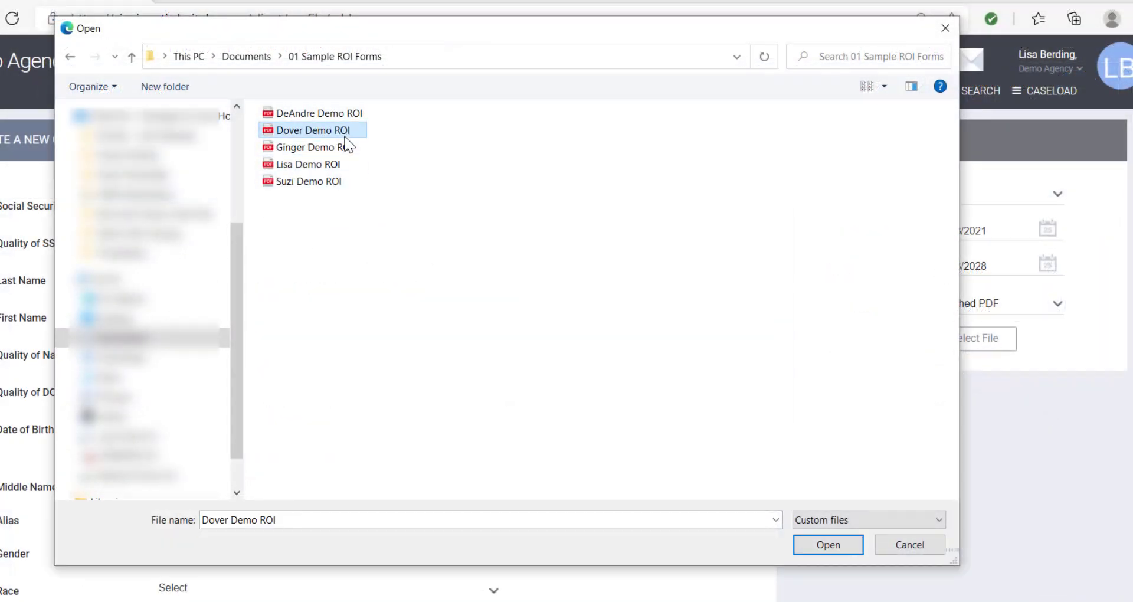
pyautogui.click(813, 546)
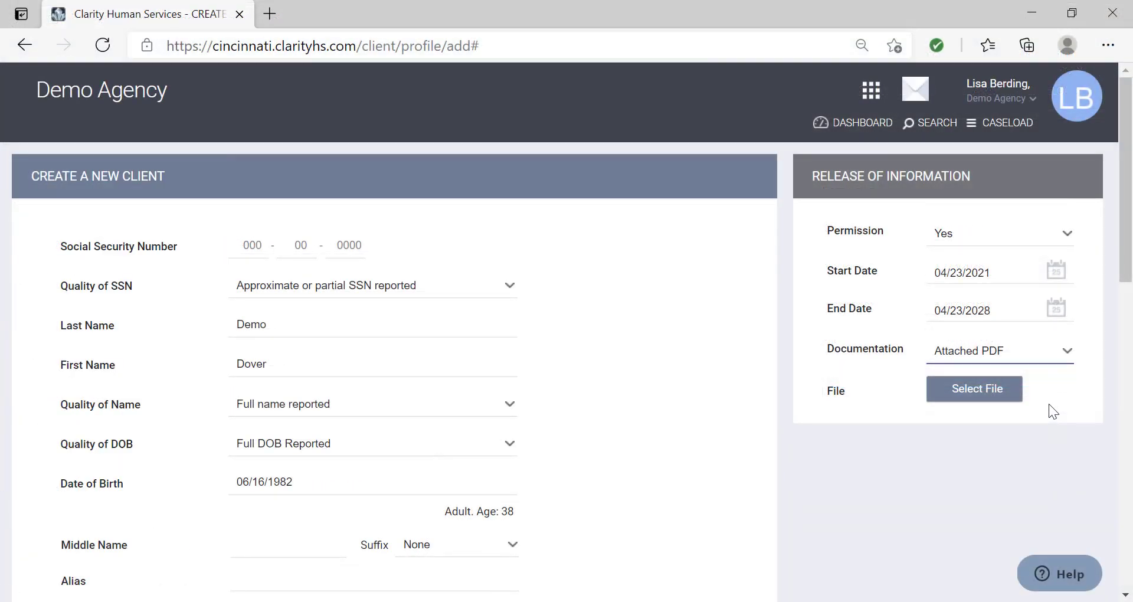
# Step: Set the documentation to Signed Paper Document, enter "File Room 2 Cabinet B" as its location, and clear the location again
pyautogui.click(1065, 352)
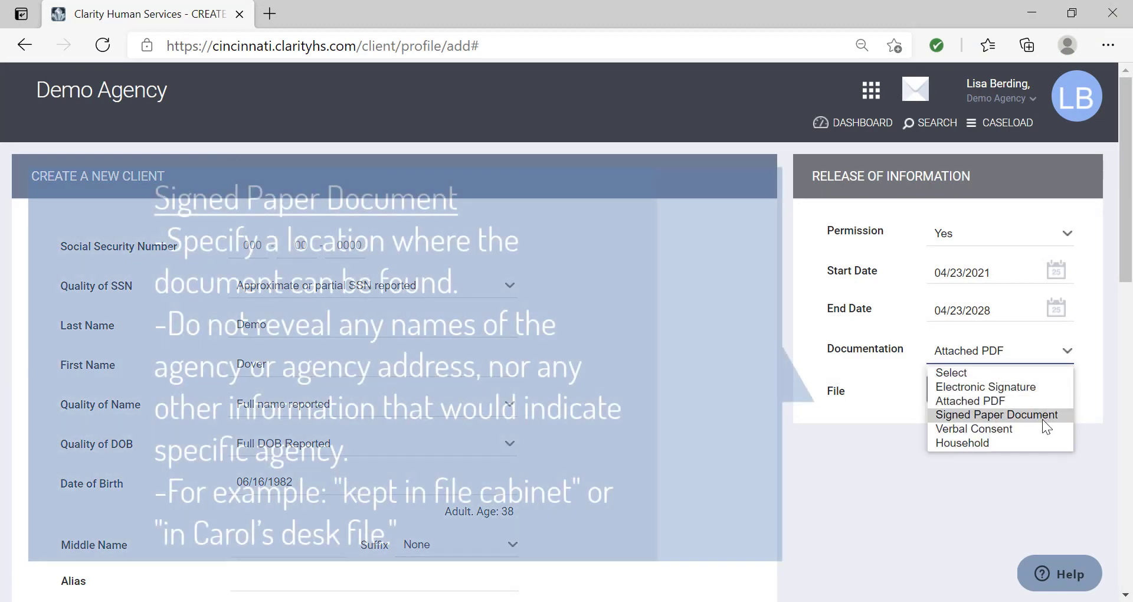
pyautogui.click(1041, 415)
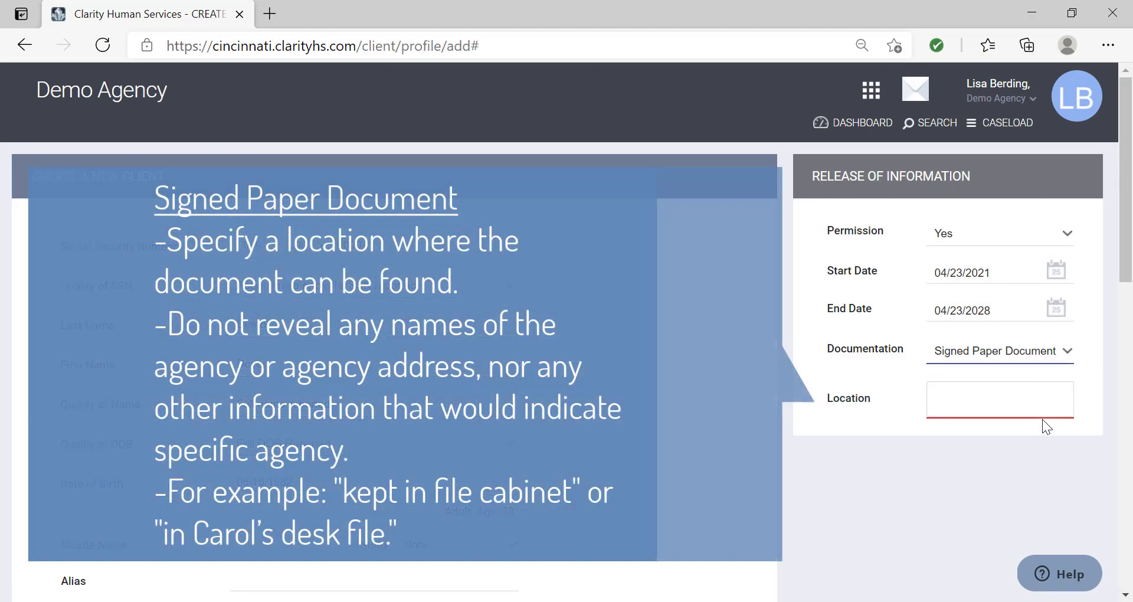
pyautogui.click(1016, 397)
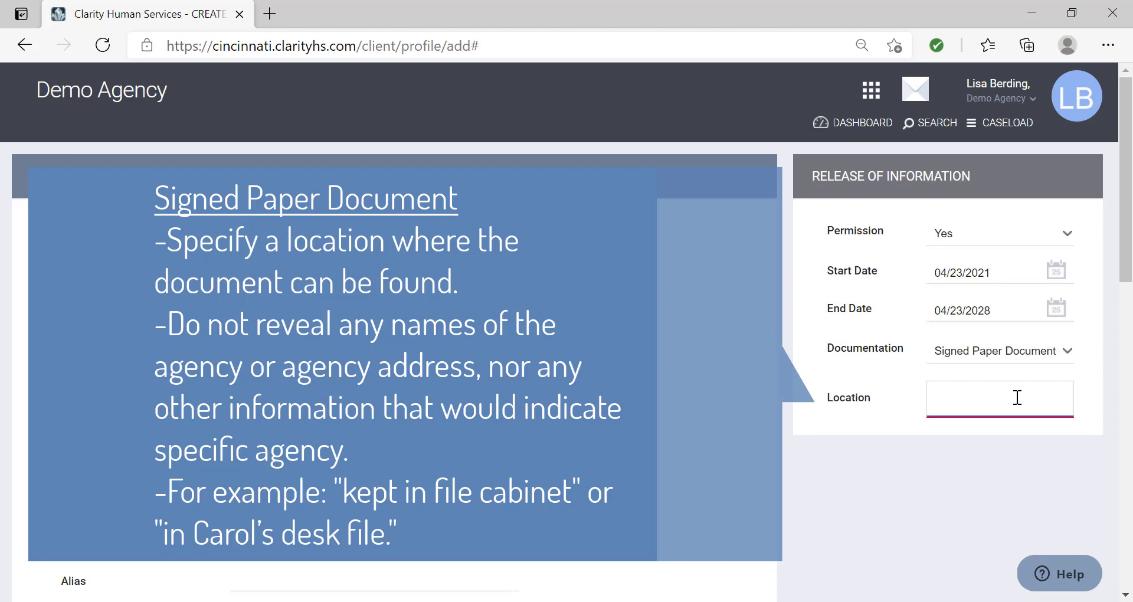
pyautogui.write('File Room 2 C')
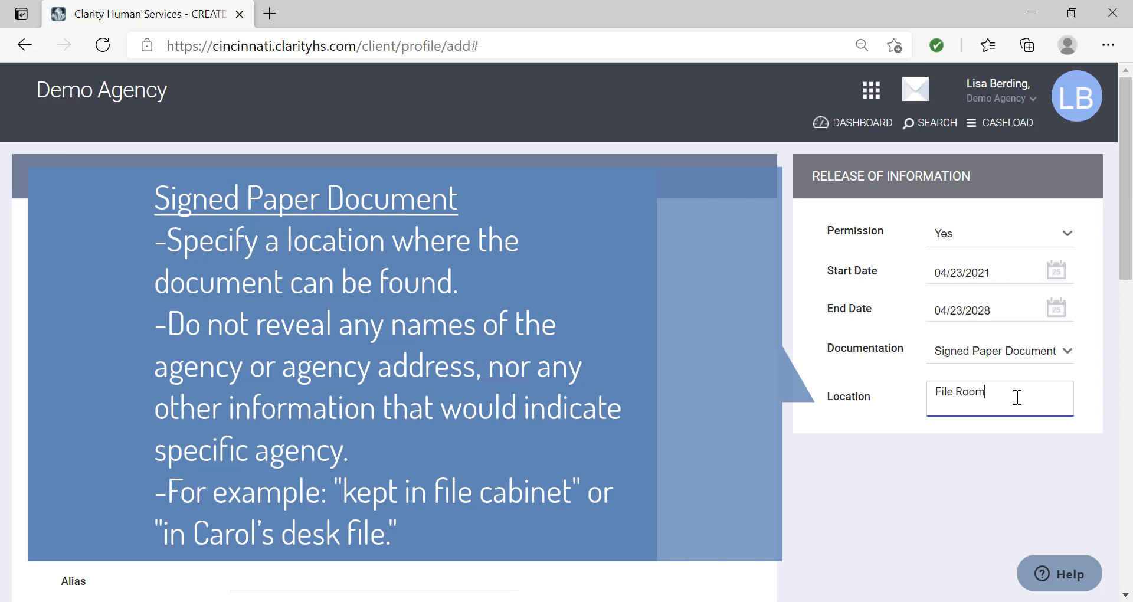
pyautogui.write('abinet B')
pyautogui.hotkey('ctrl', 'a')
pyautogui.press('BackSpace')
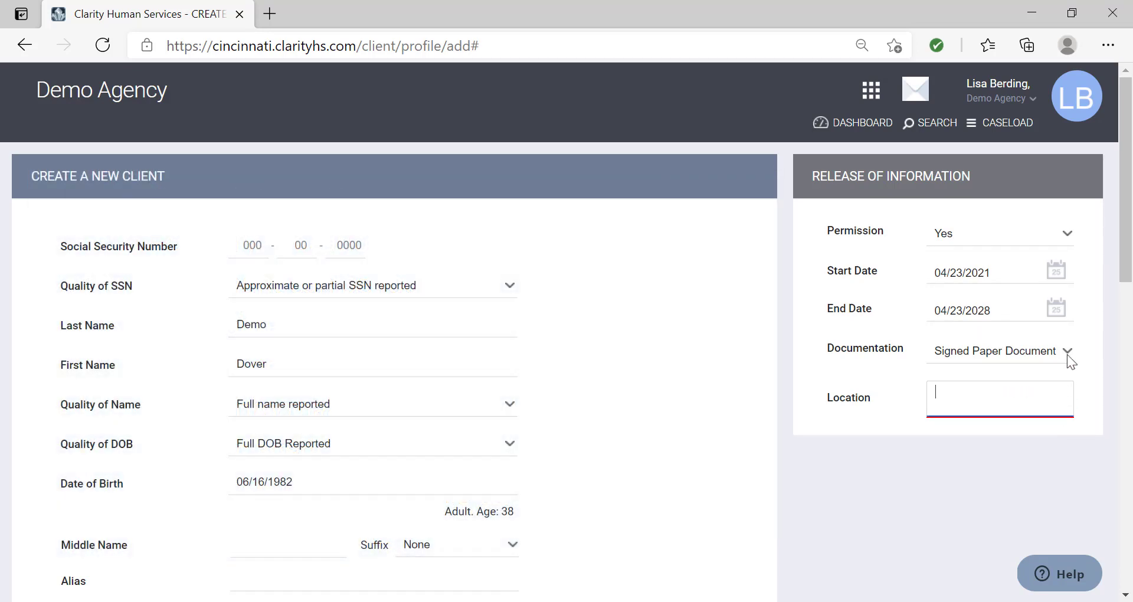
# Step: Change the Release of Information documentation to Verbal Consent, followed by Household
pyautogui.click(1067, 351)
pyautogui.click(1043, 429)
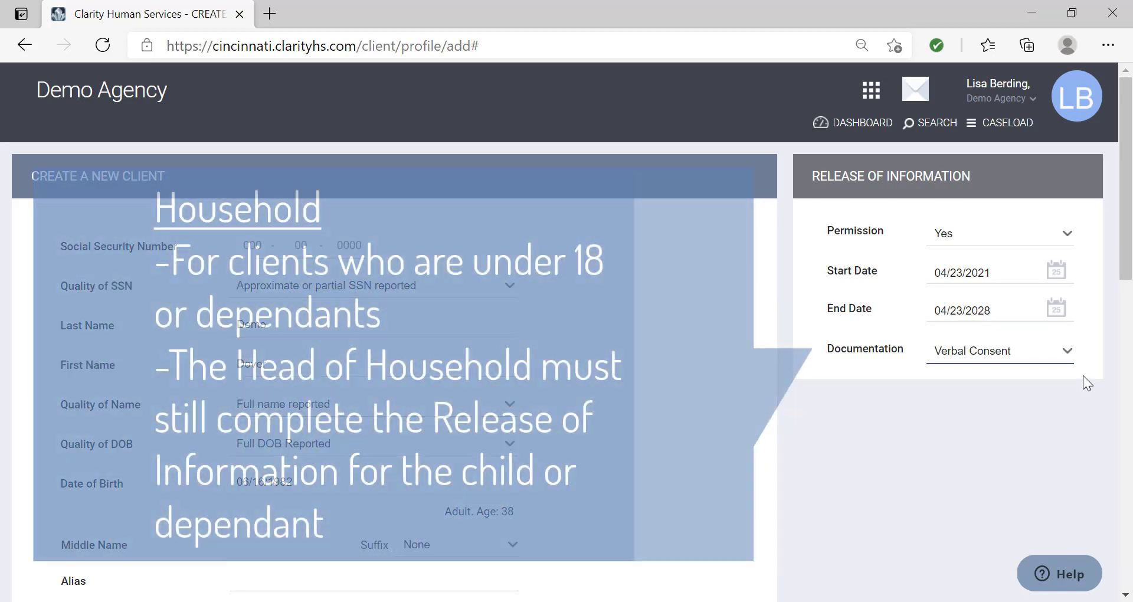
pyautogui.click(1068, 354)
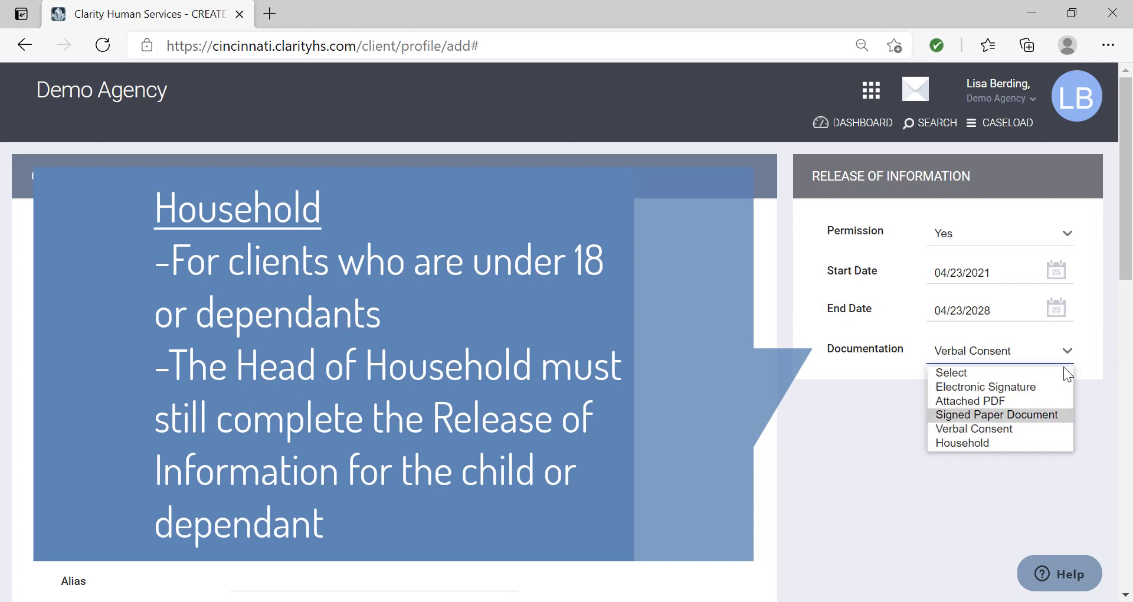
pyautogui.click(1030, 442)
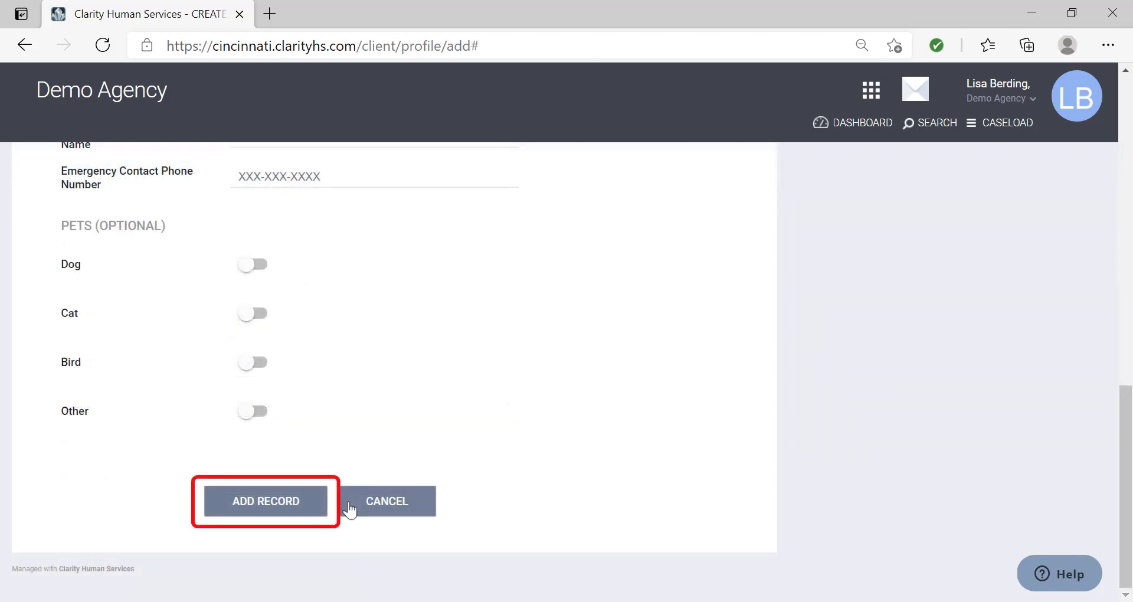
# Step: Add the new client record with the Release of Information permission at No
pyautogui.click(312, 500)
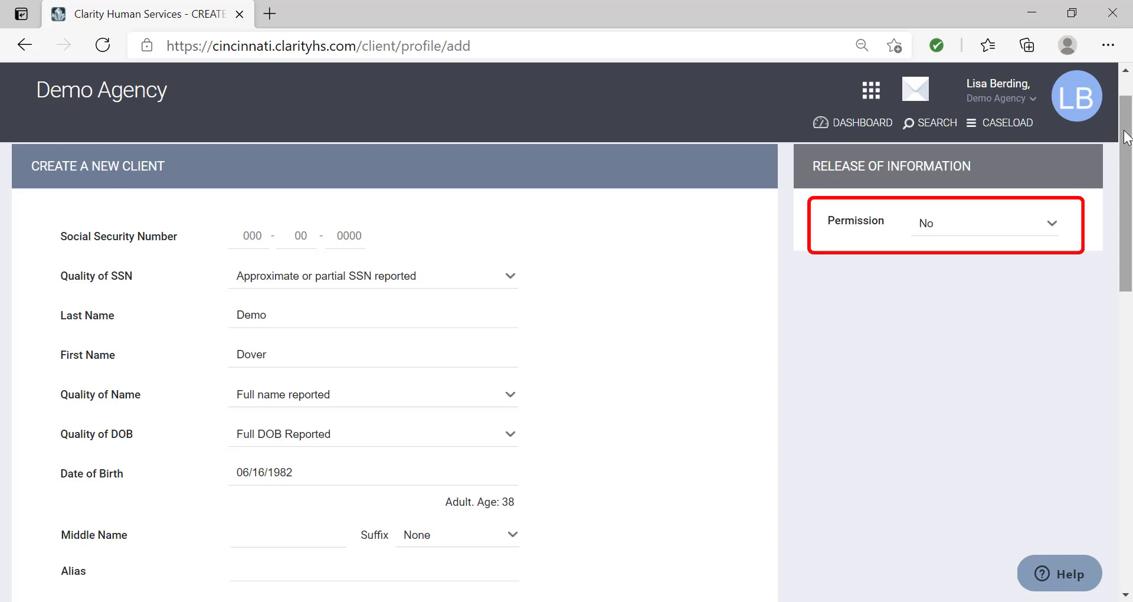
pyautogui.moveTo(1127, 137); pyautogui.dragTo(1116, 402)
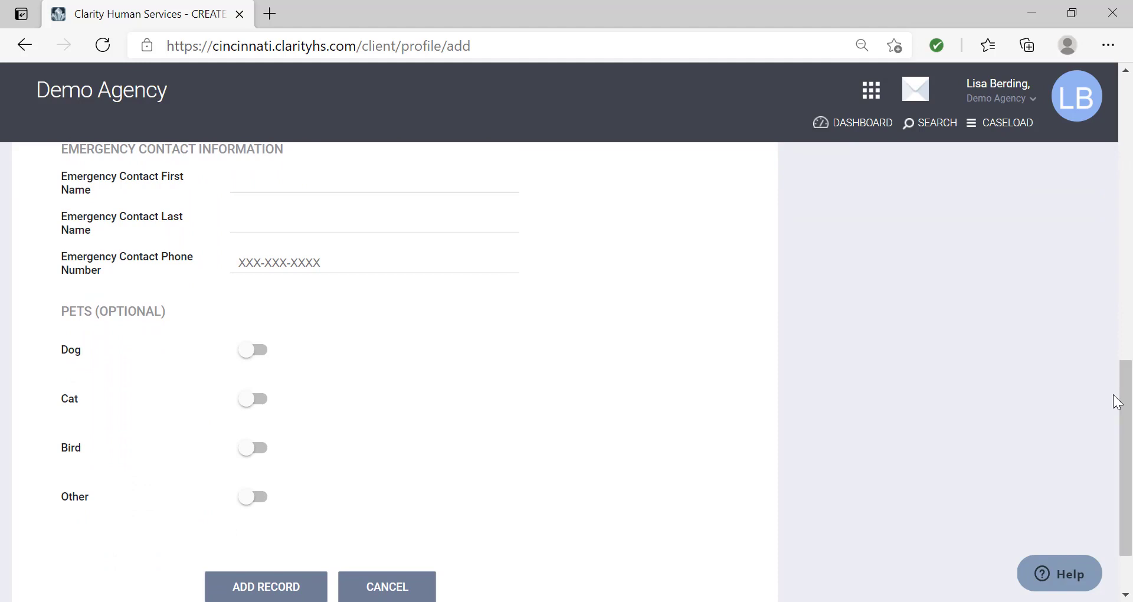
pyautogui.click(298, 585)
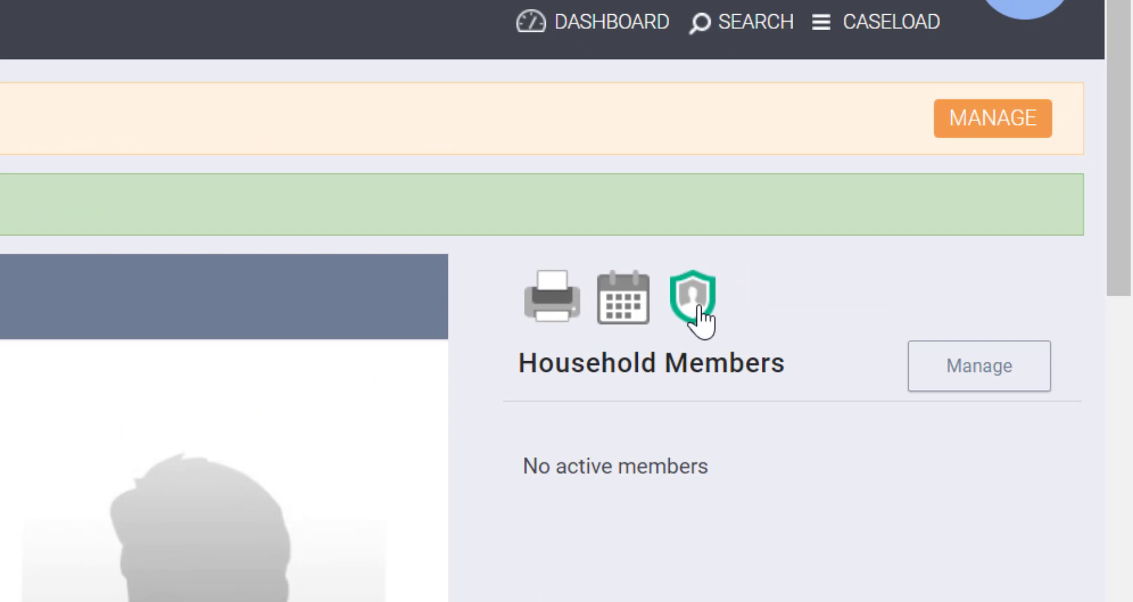
# Step: Open the client's privacy settings, set Client Privacy to Private, and save and confirm the change
pyautogui.click(699, 307)
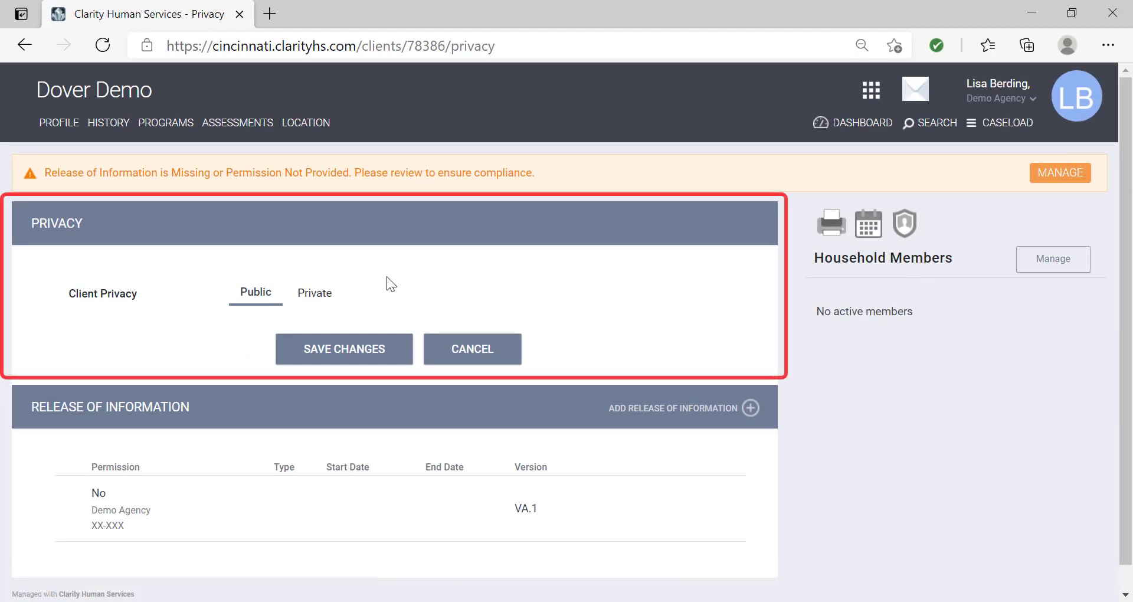
pyautogui.click(313, 297)
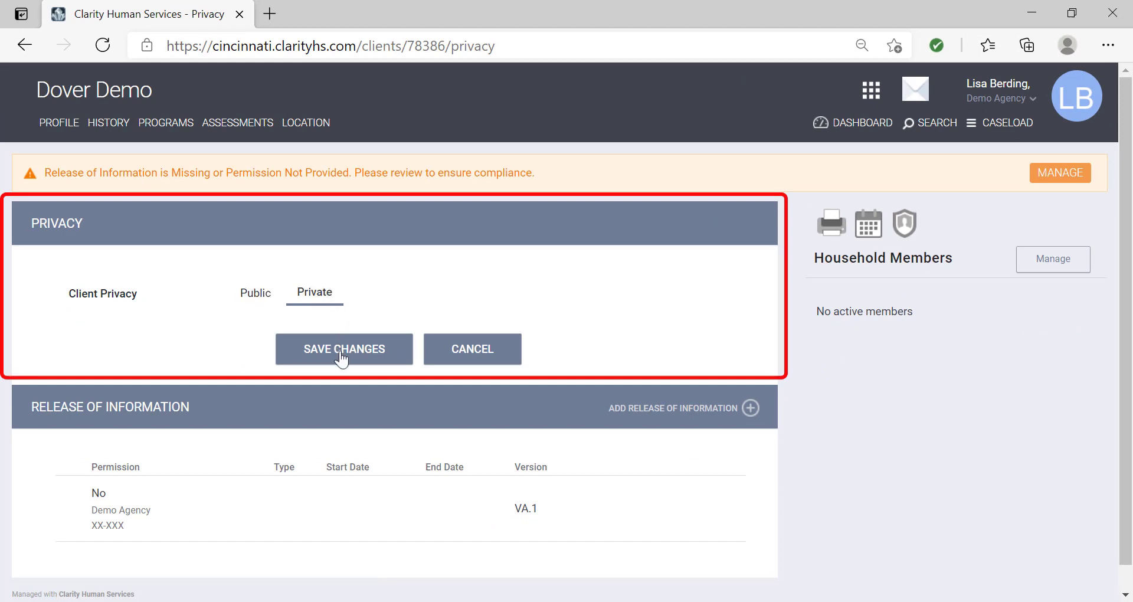
pyautogui.click(341, 357)
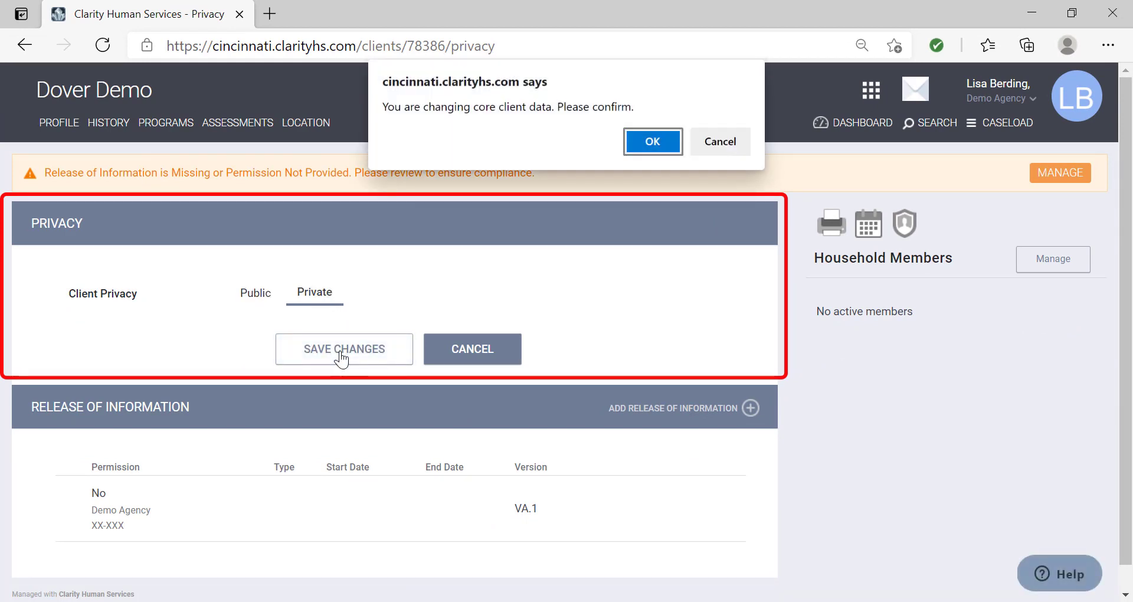
pyautogui.click(635, 146)
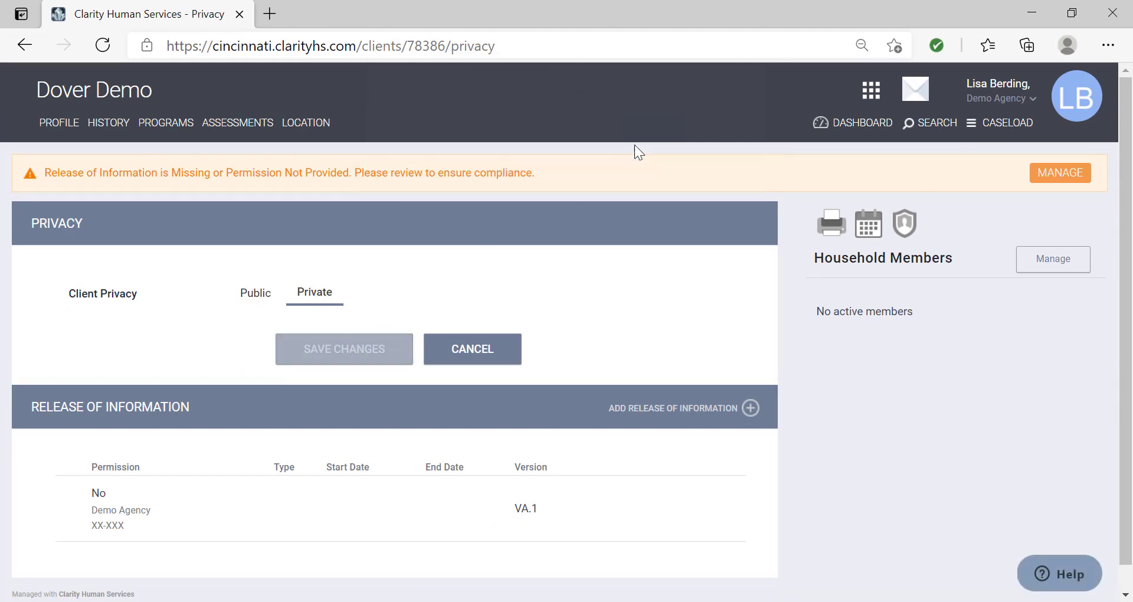